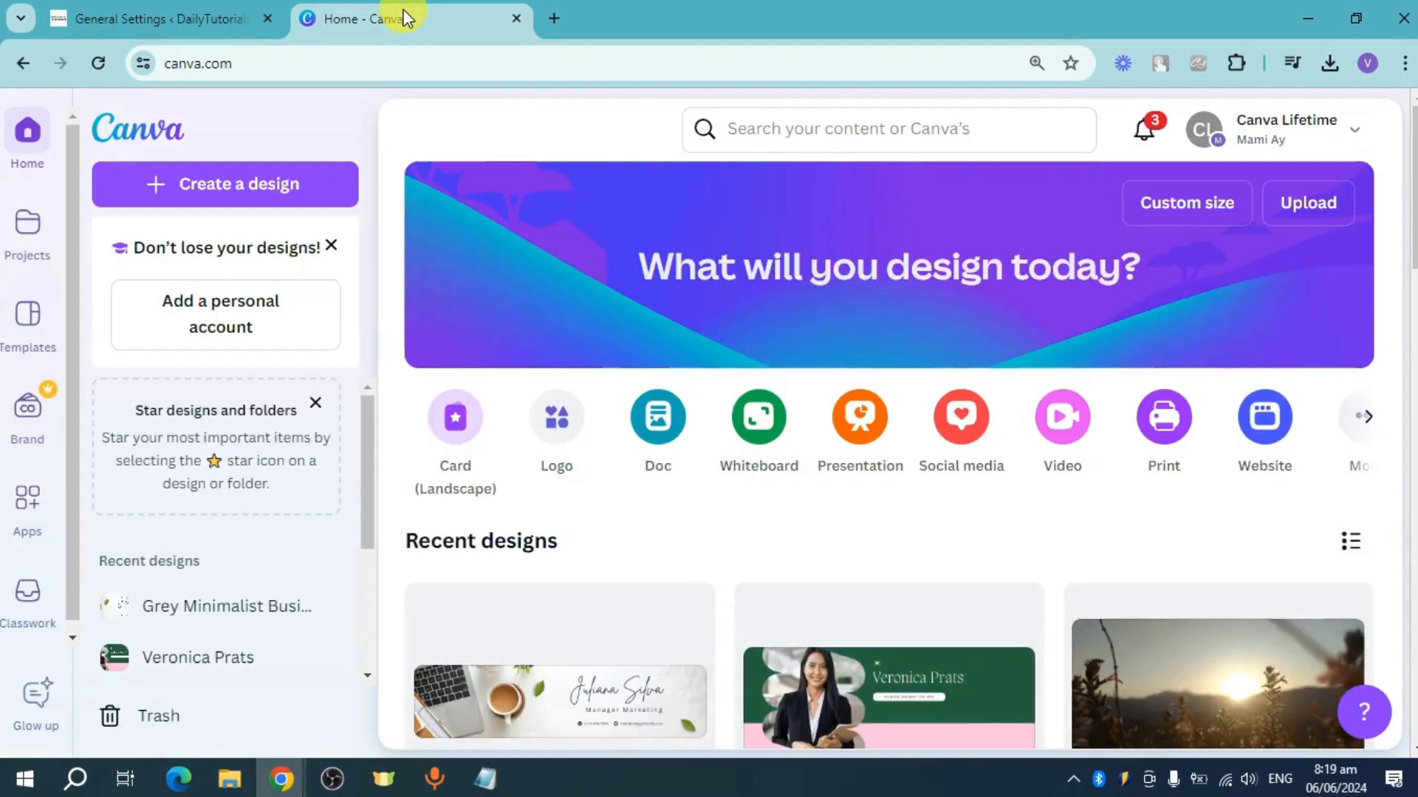
Search the design templates for "logo".
click(796, 127)
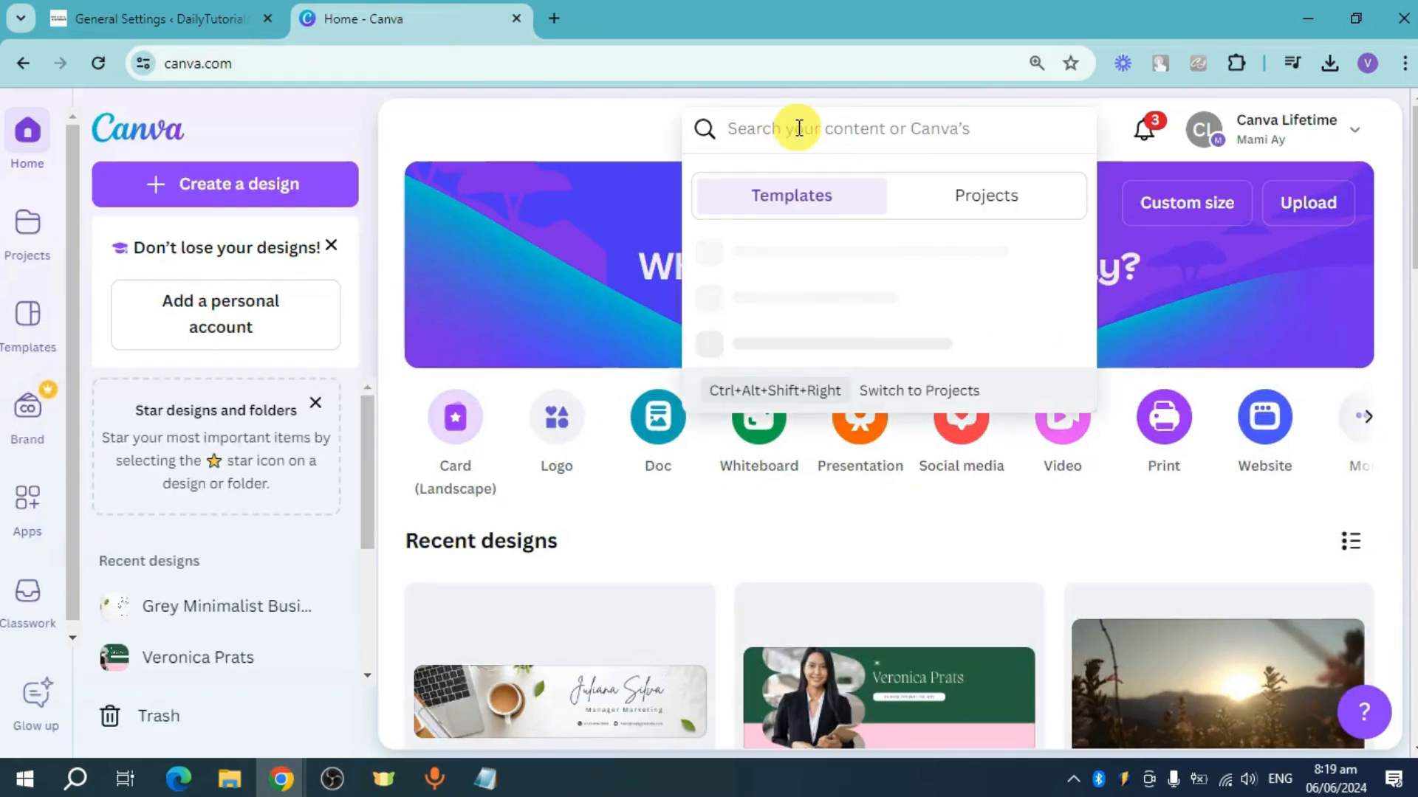
text(loo)
key(BackSpace)
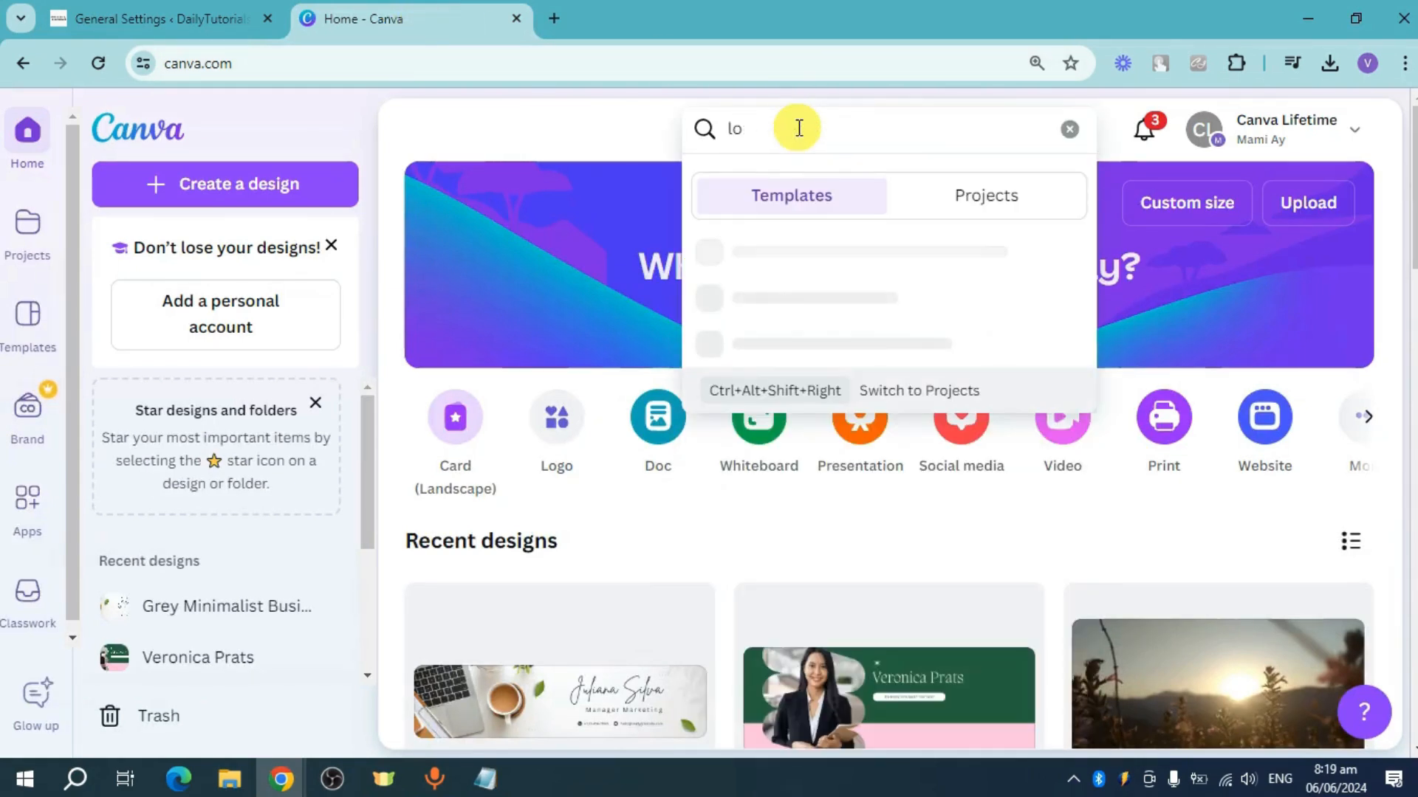
text(go)
key(Return)
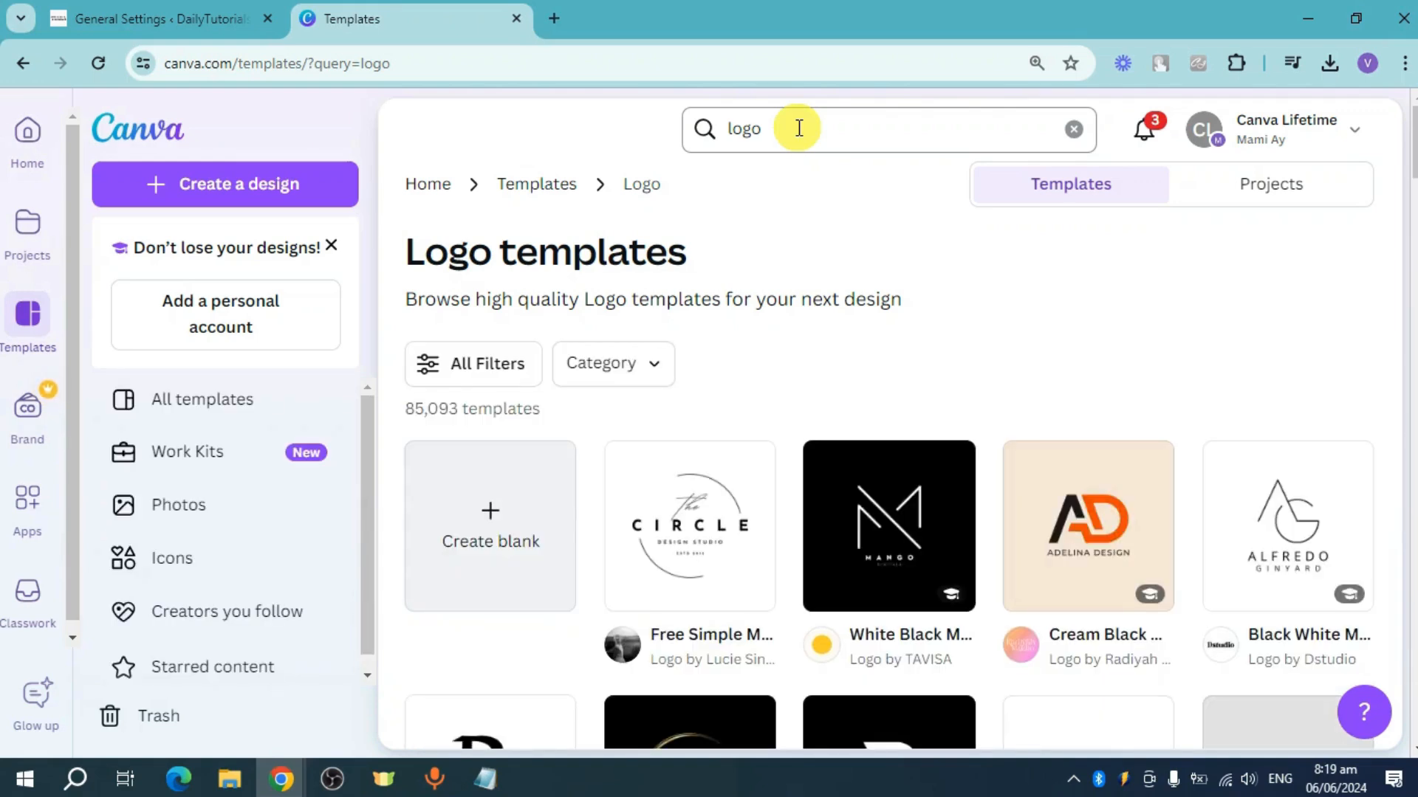
Find the Black White Elegant Monogram Initial Name Logo template and open it for customising.
scroll(1053, 513, down, 5)
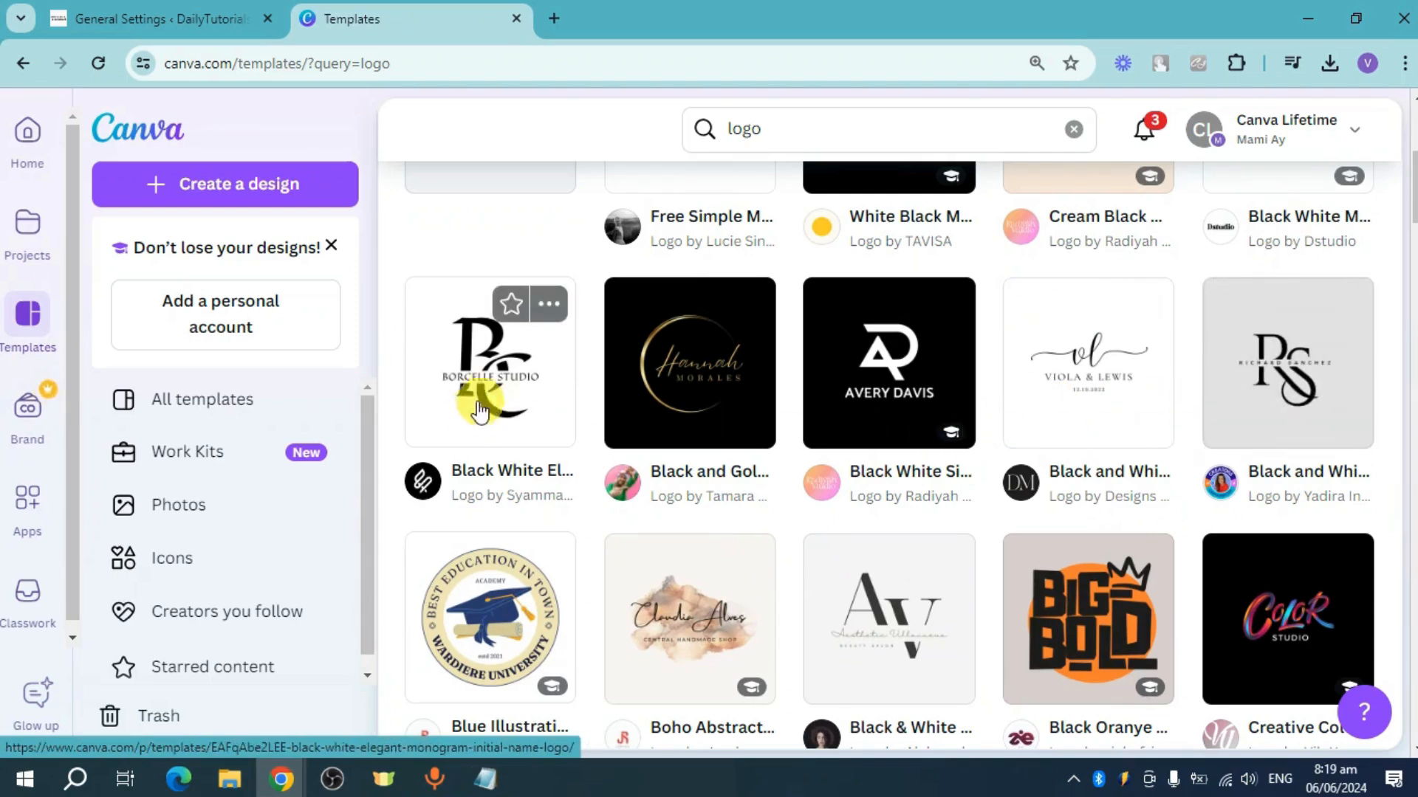
click(515, 388)
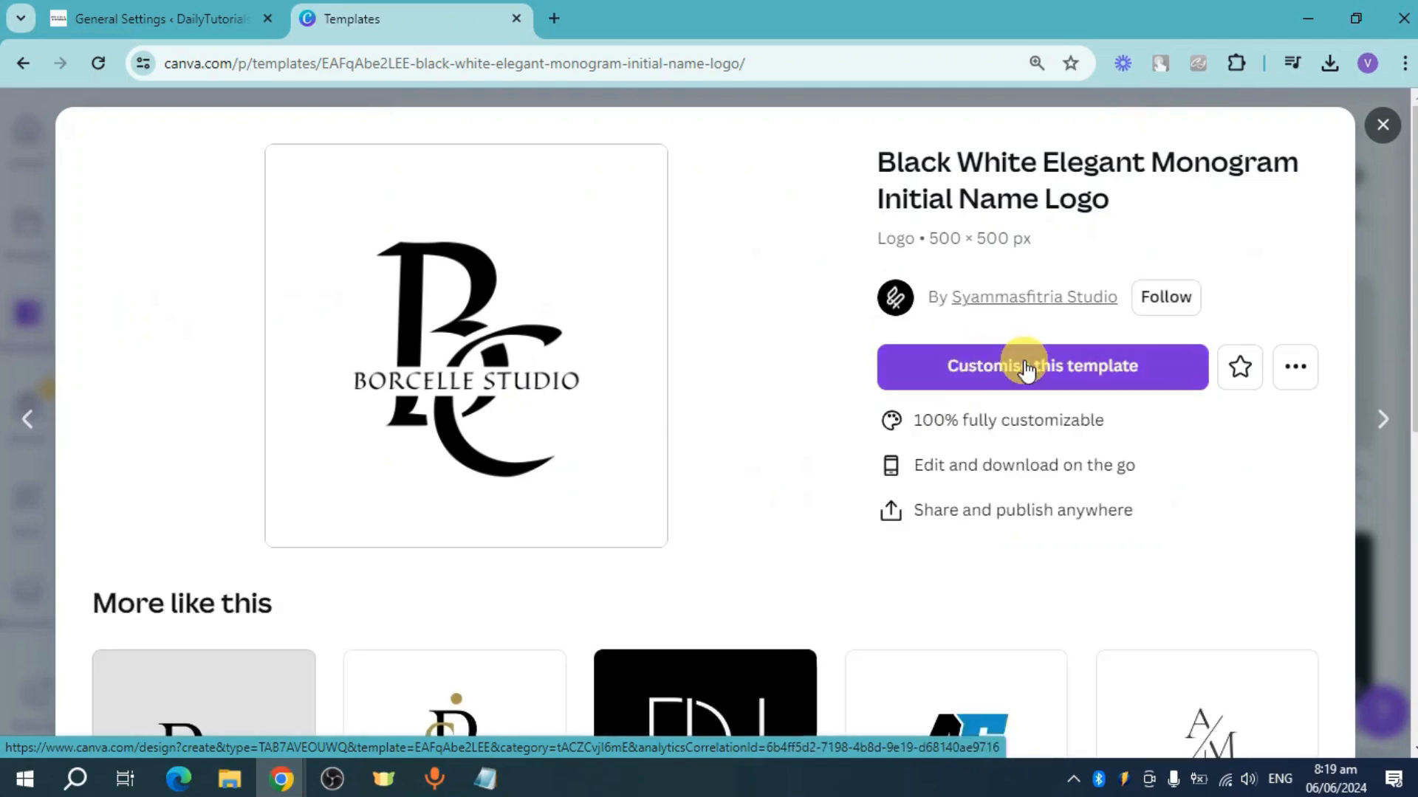
click(1026, 367)
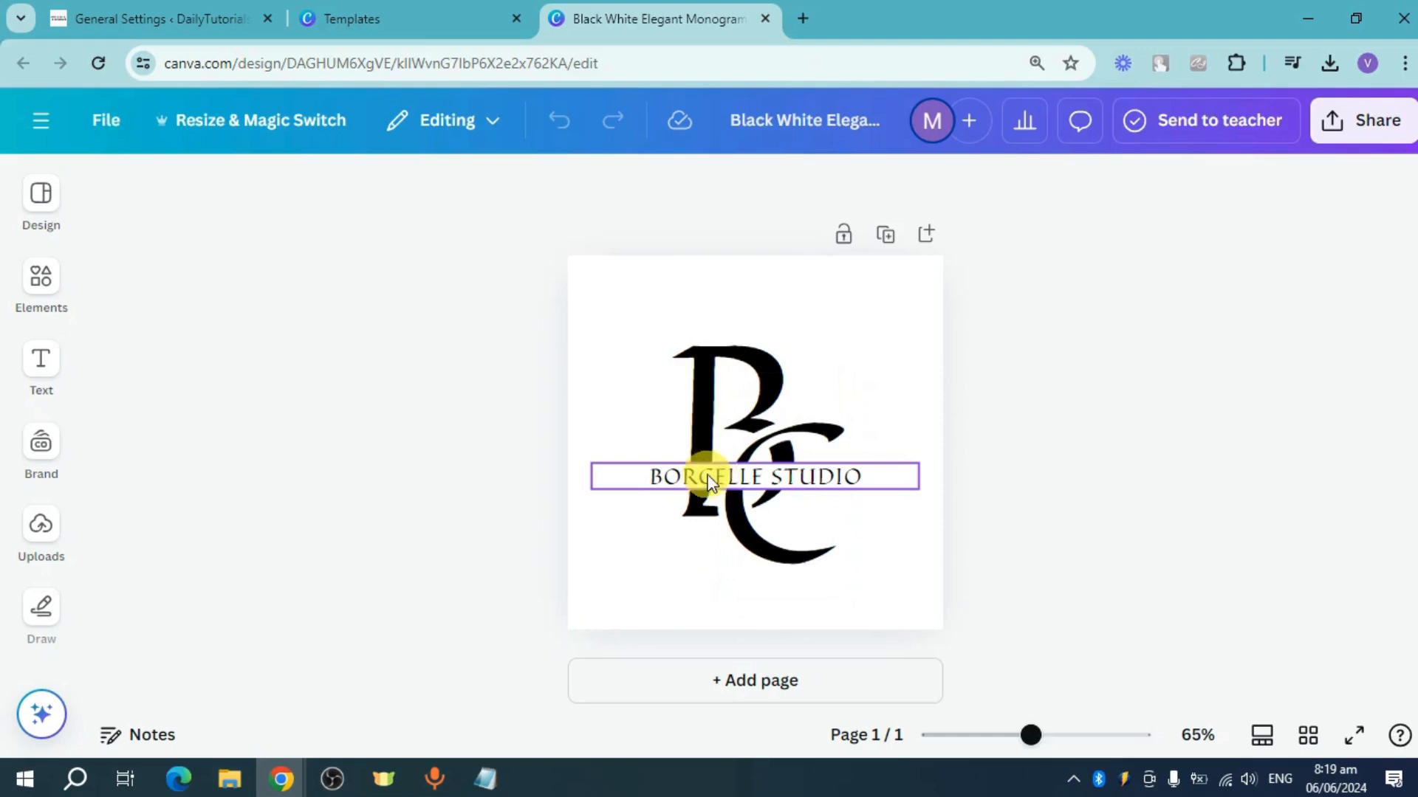
Replace the "BORCELLE STUDIO" text across the monogram with "DAILY TUTORIALS".
double_click(757, 484)
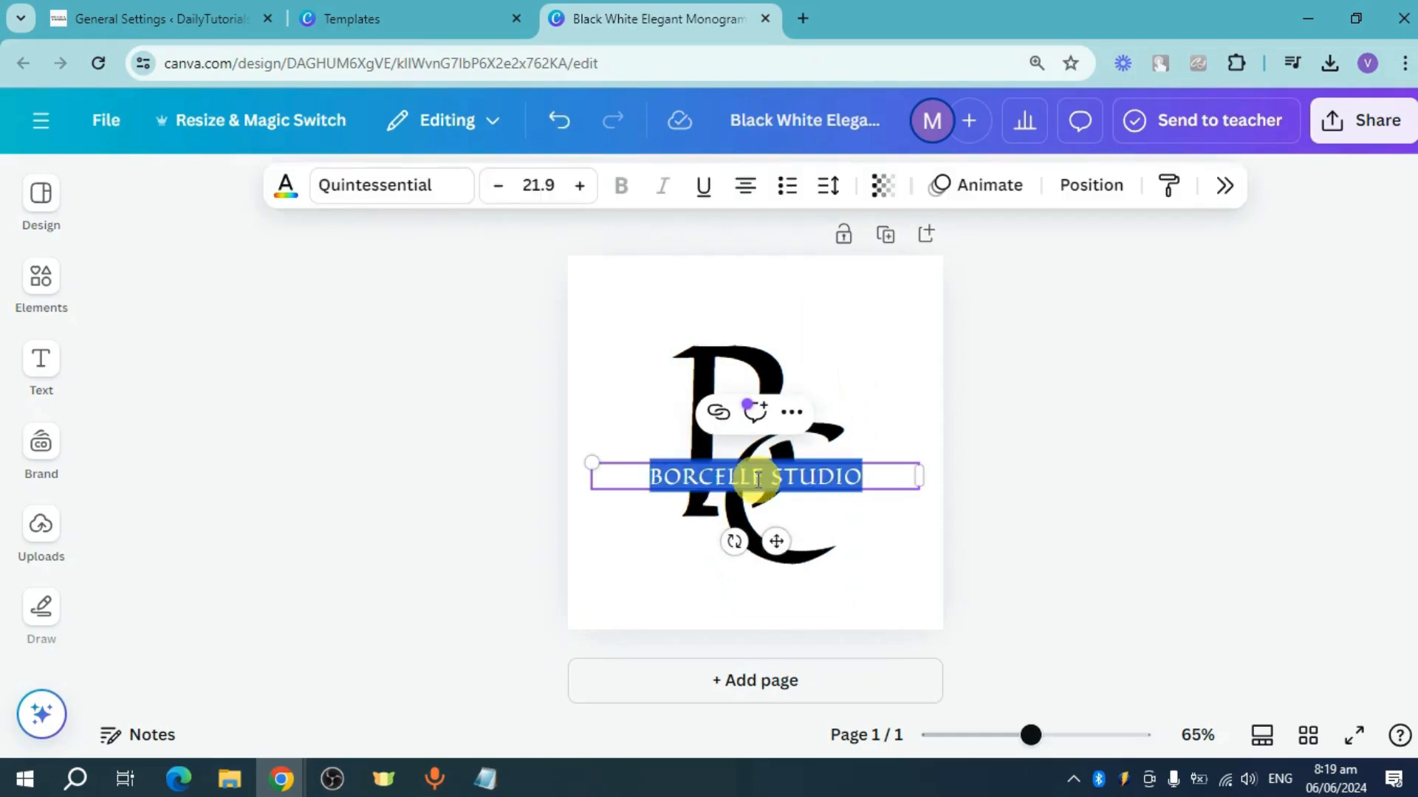
key(BackSpace)
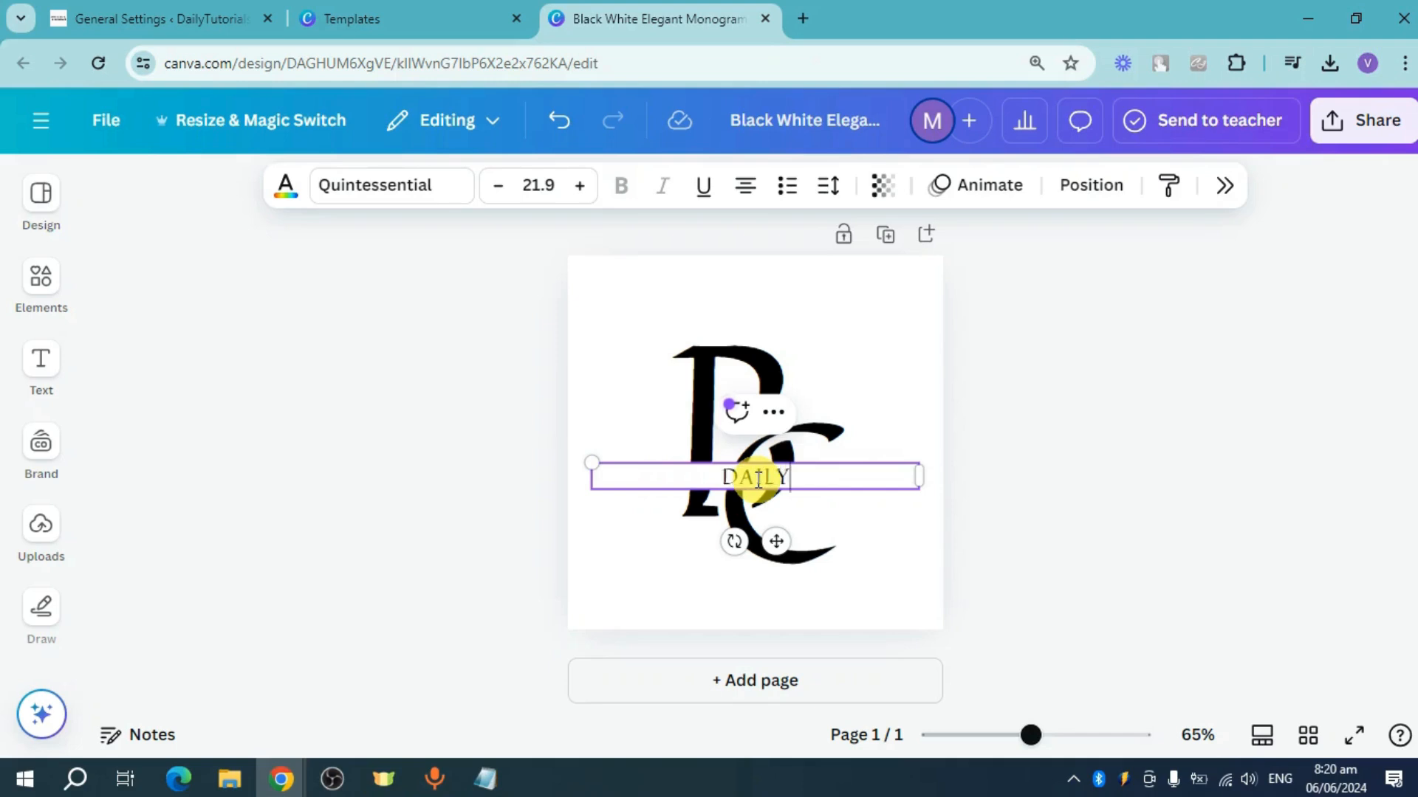
text(DAILY TUTORIALS)
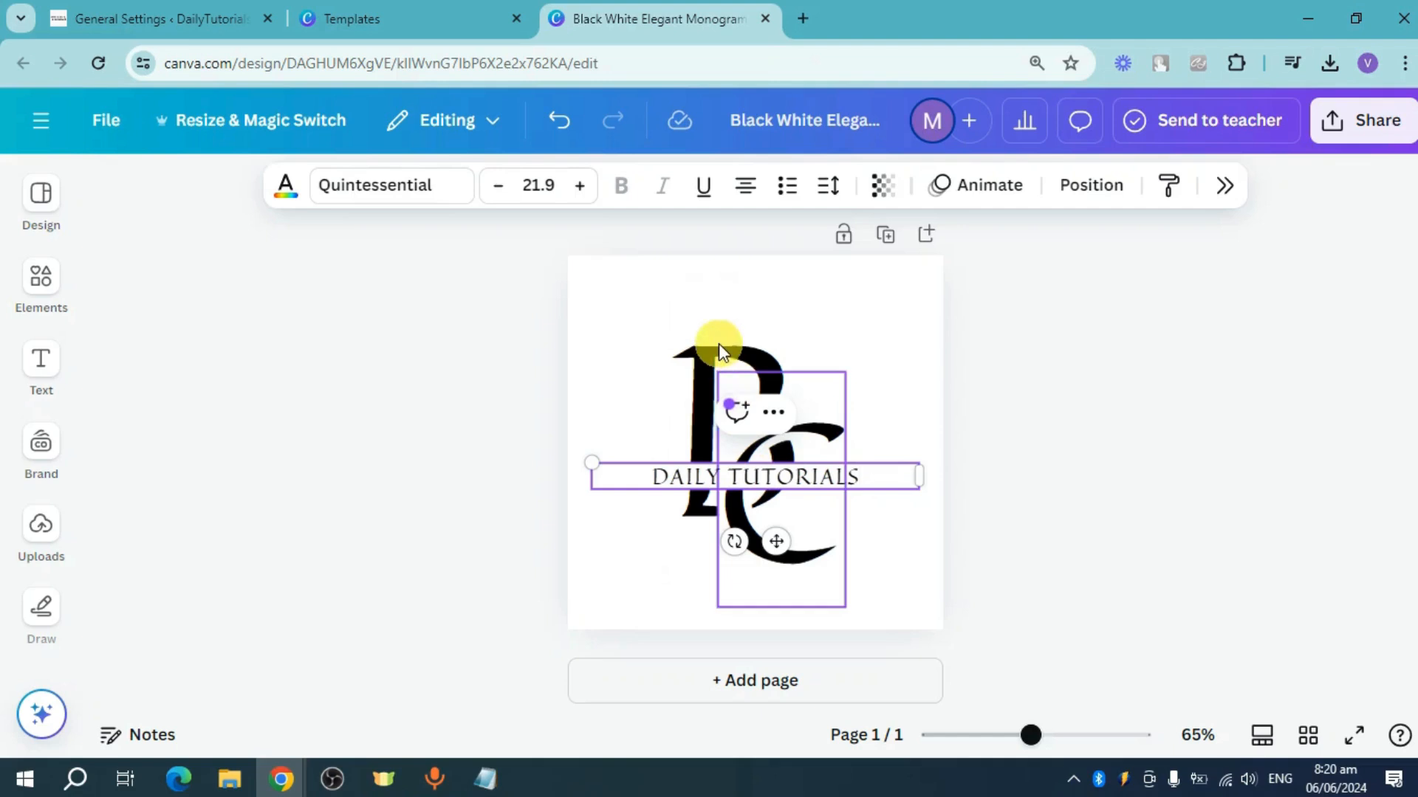
Change the large monogram letter B to D.
click(706, 364)
double_click(712, 370)
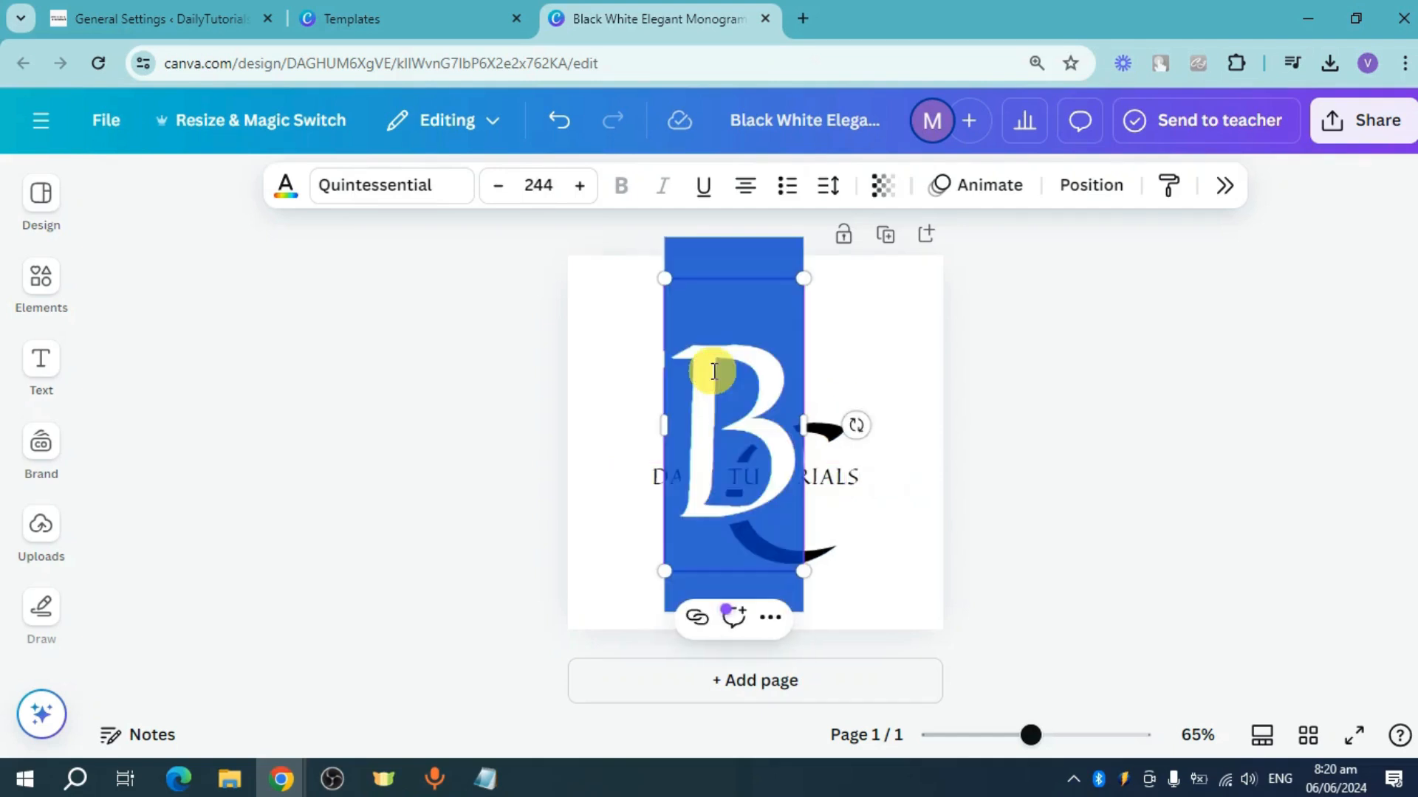
text(D)
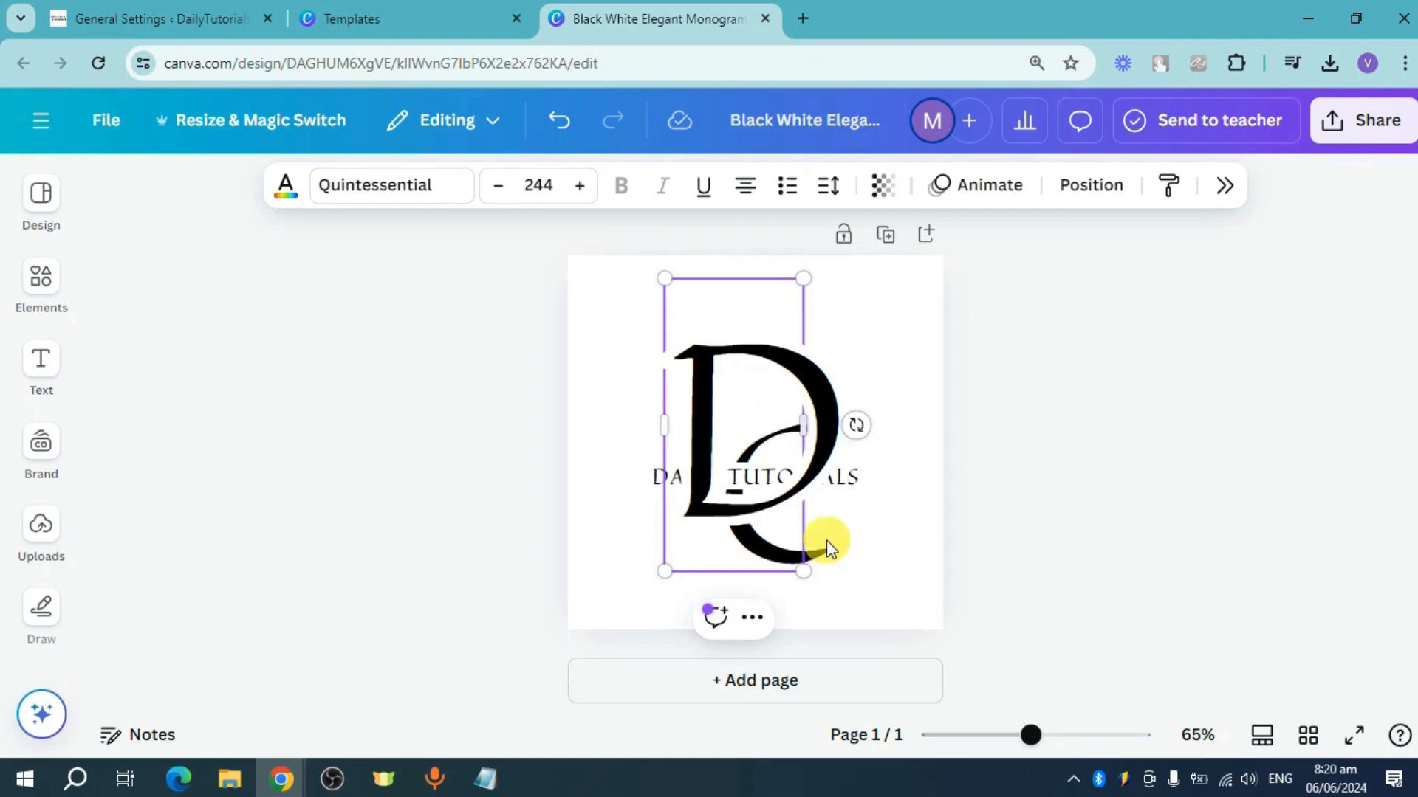
click(901, 544)
Change the overlapping monogram letter C to T and clear the selection.
click(801, 557)
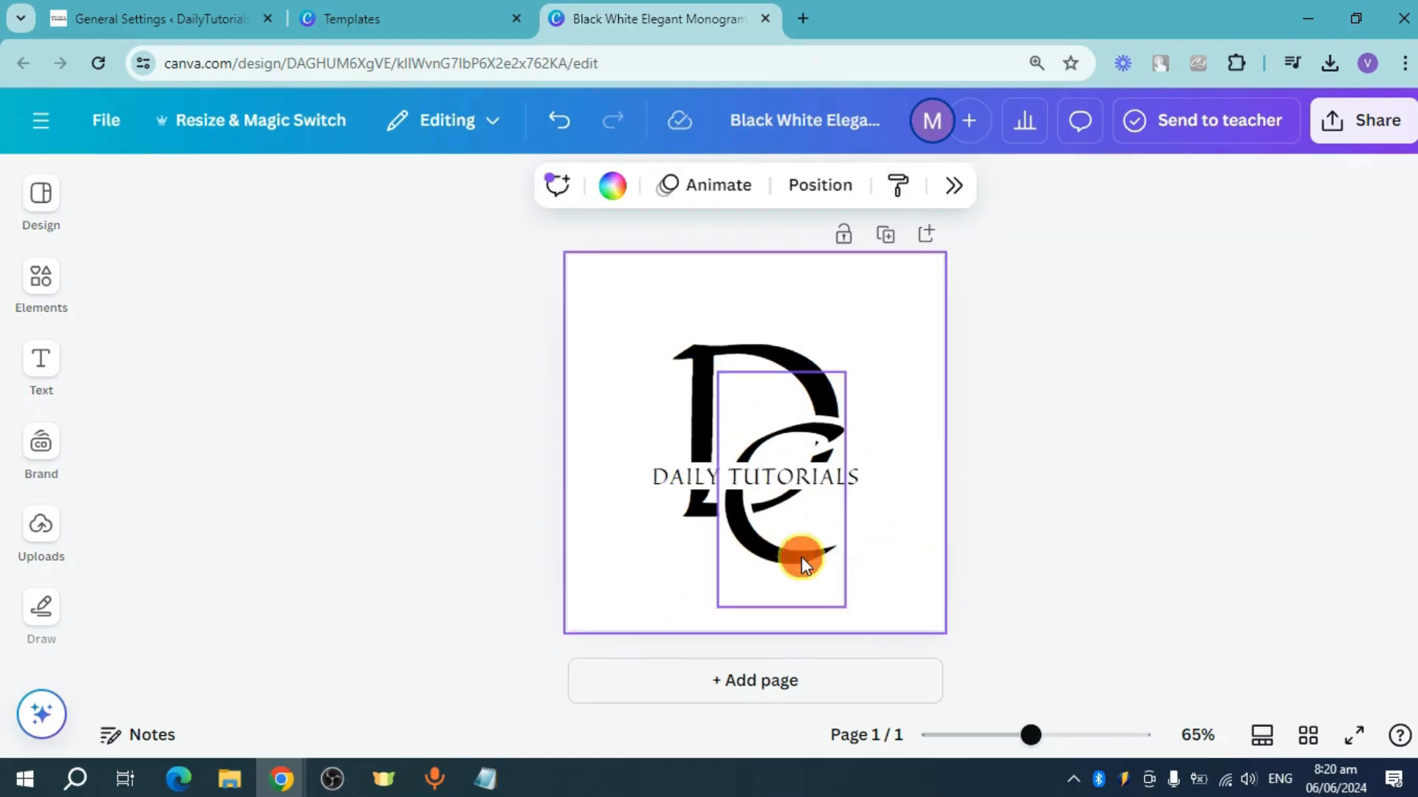
double_click(800, 557)
text(T)
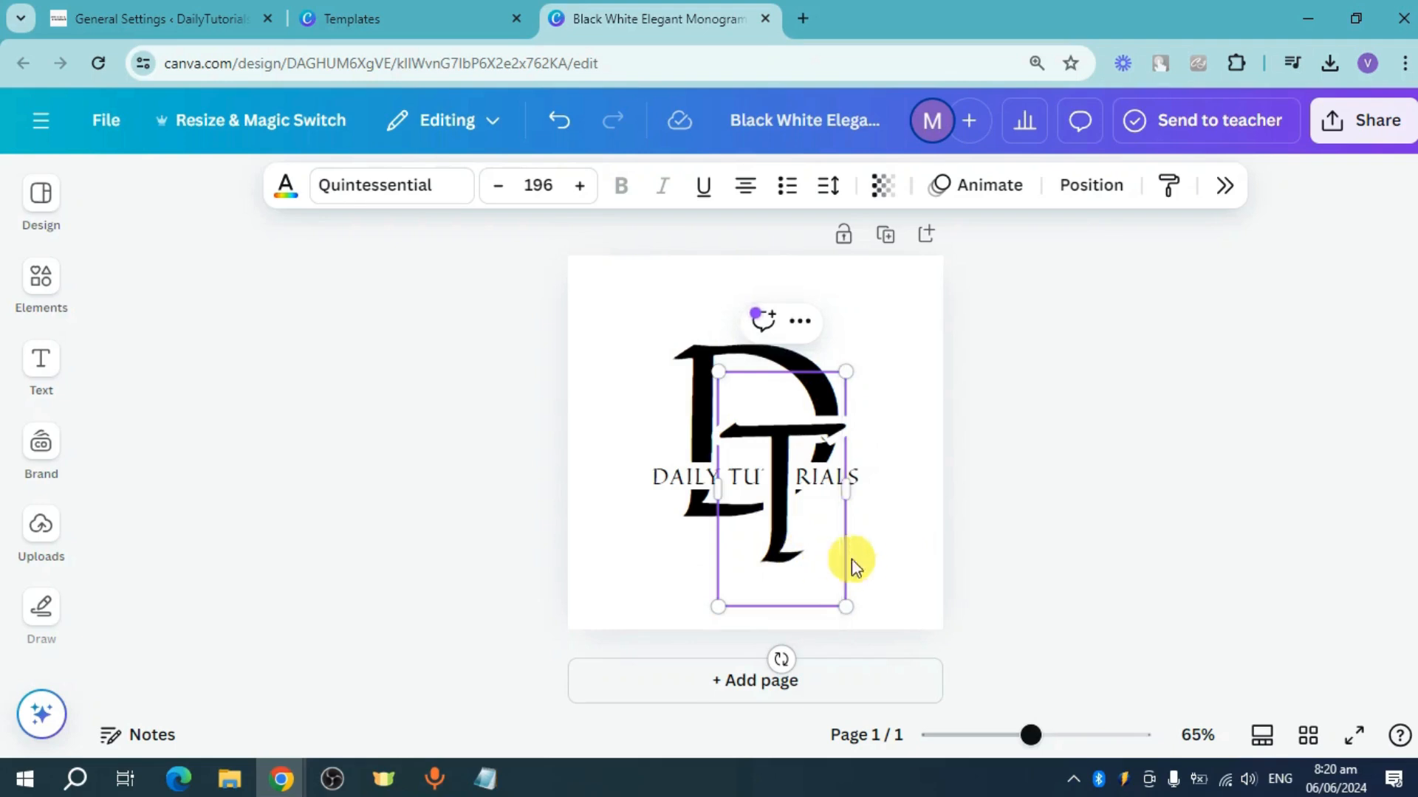
click(889, 569)
click(825, 483)
click(902, 545)
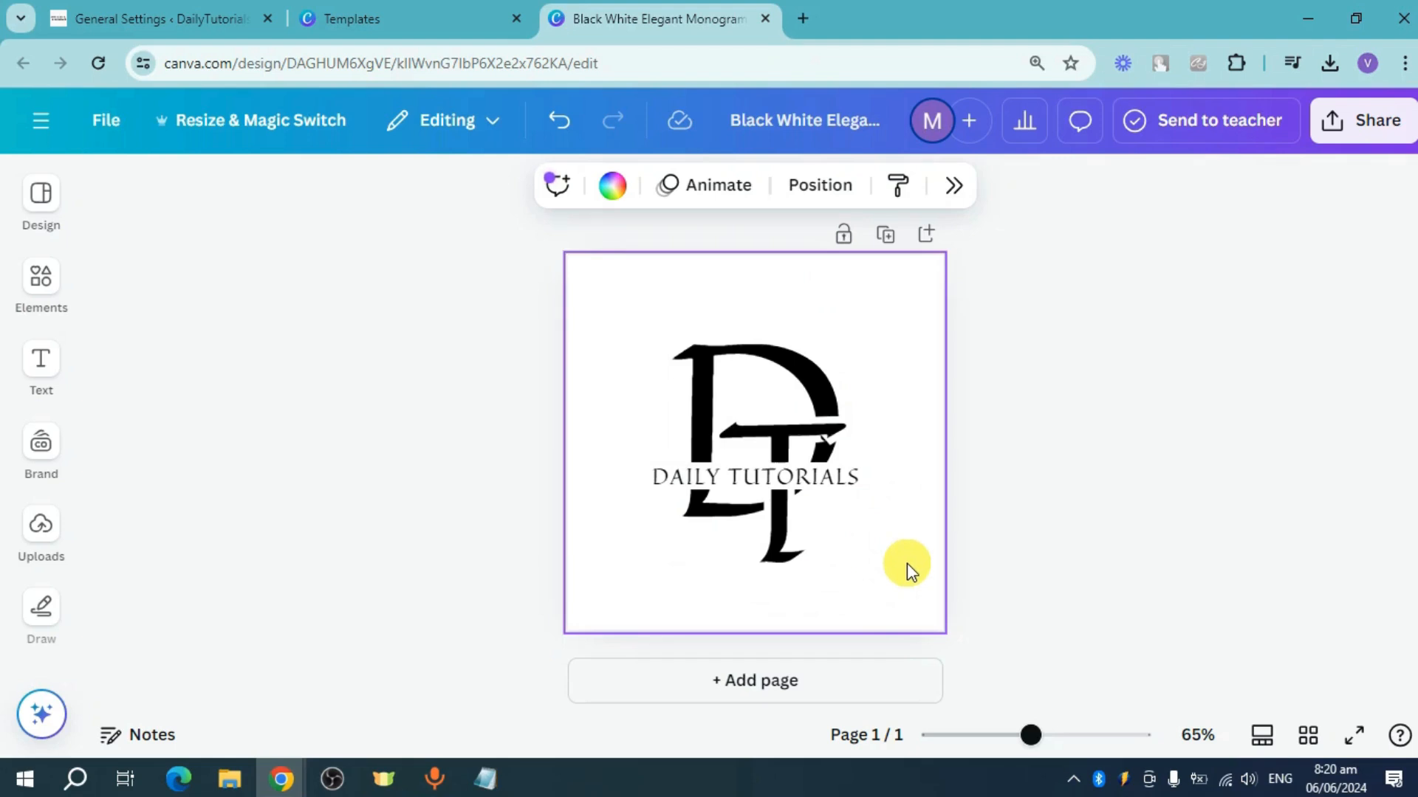
click(456, 423)
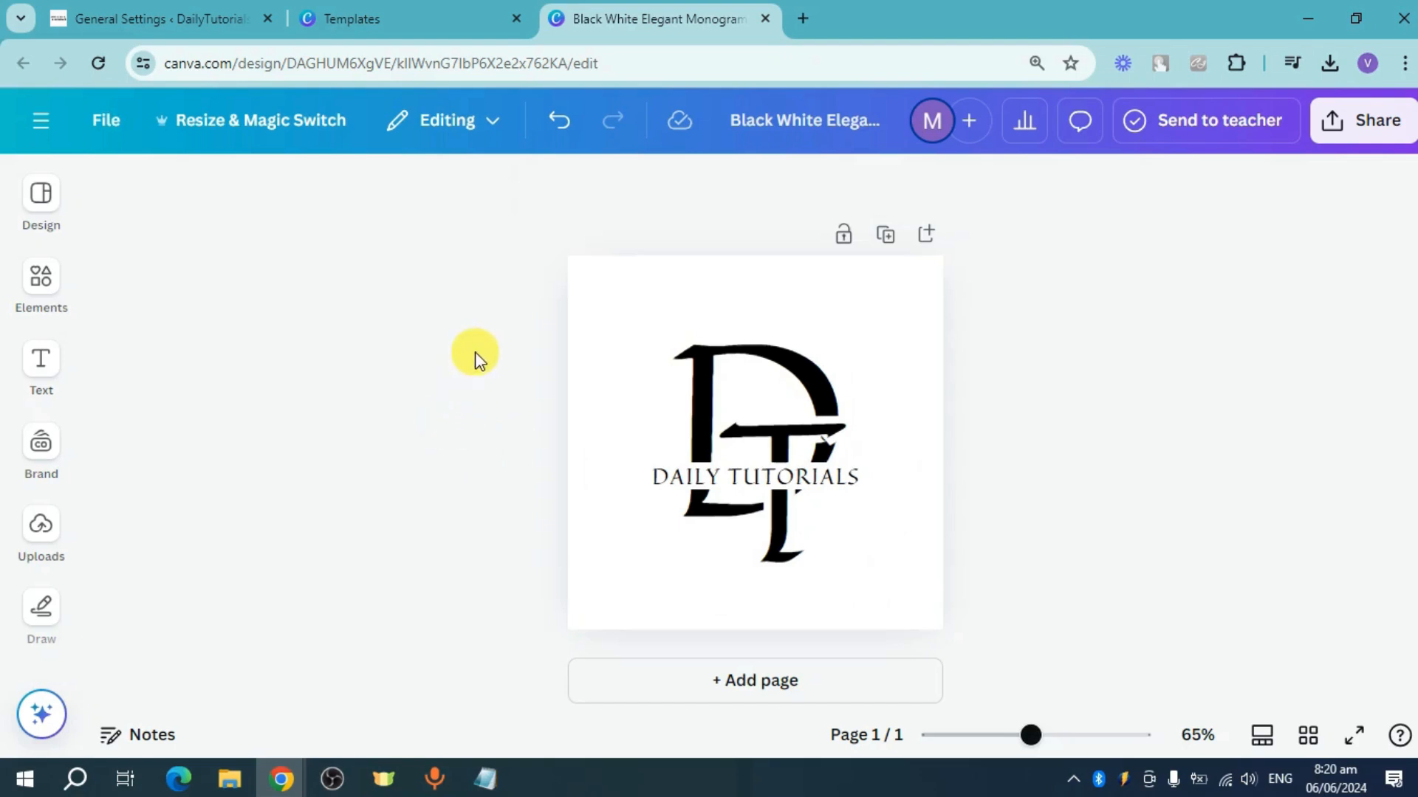
Try to recolour all the logo elements by selecting them together and applying the default white.
drag(475, 352, 936, 517)
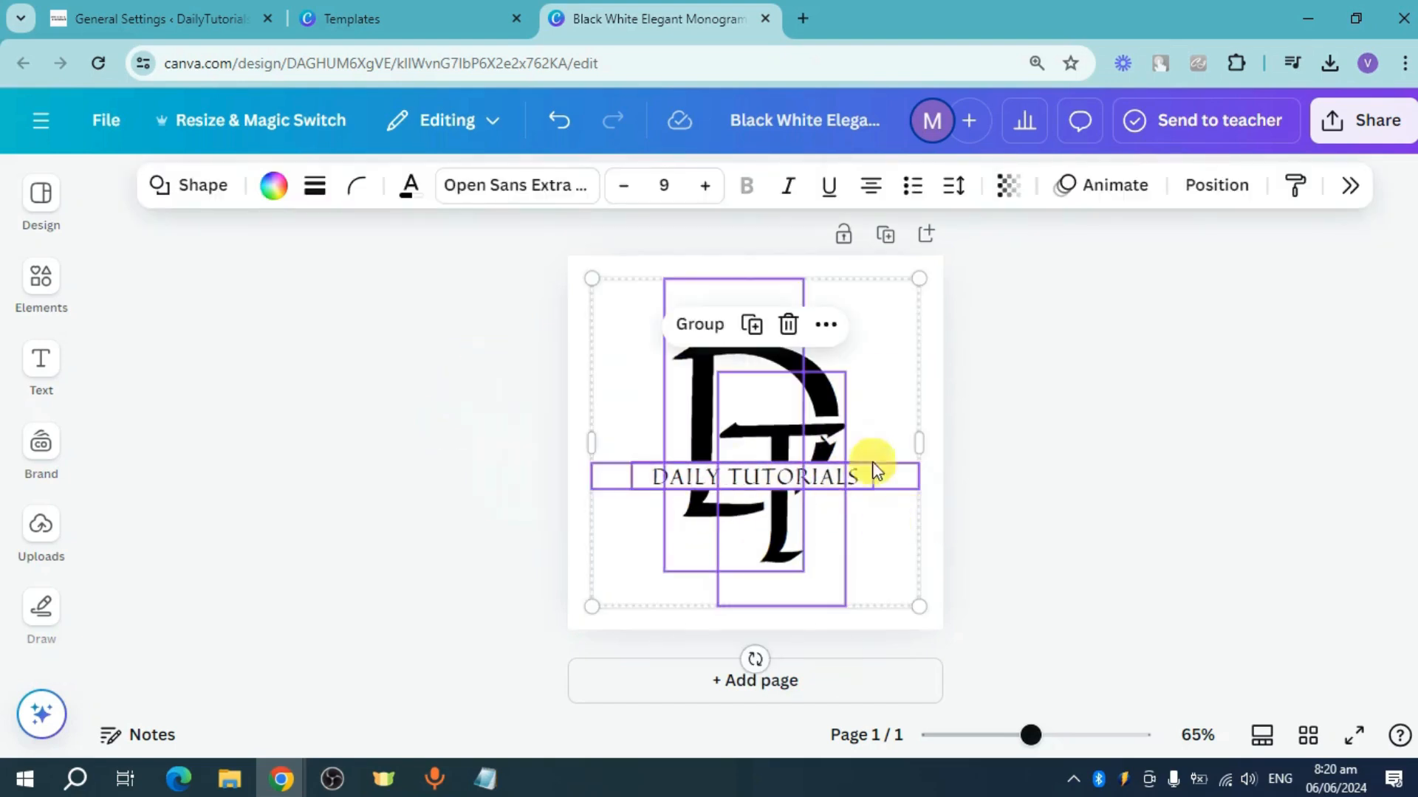
click(274, 189)
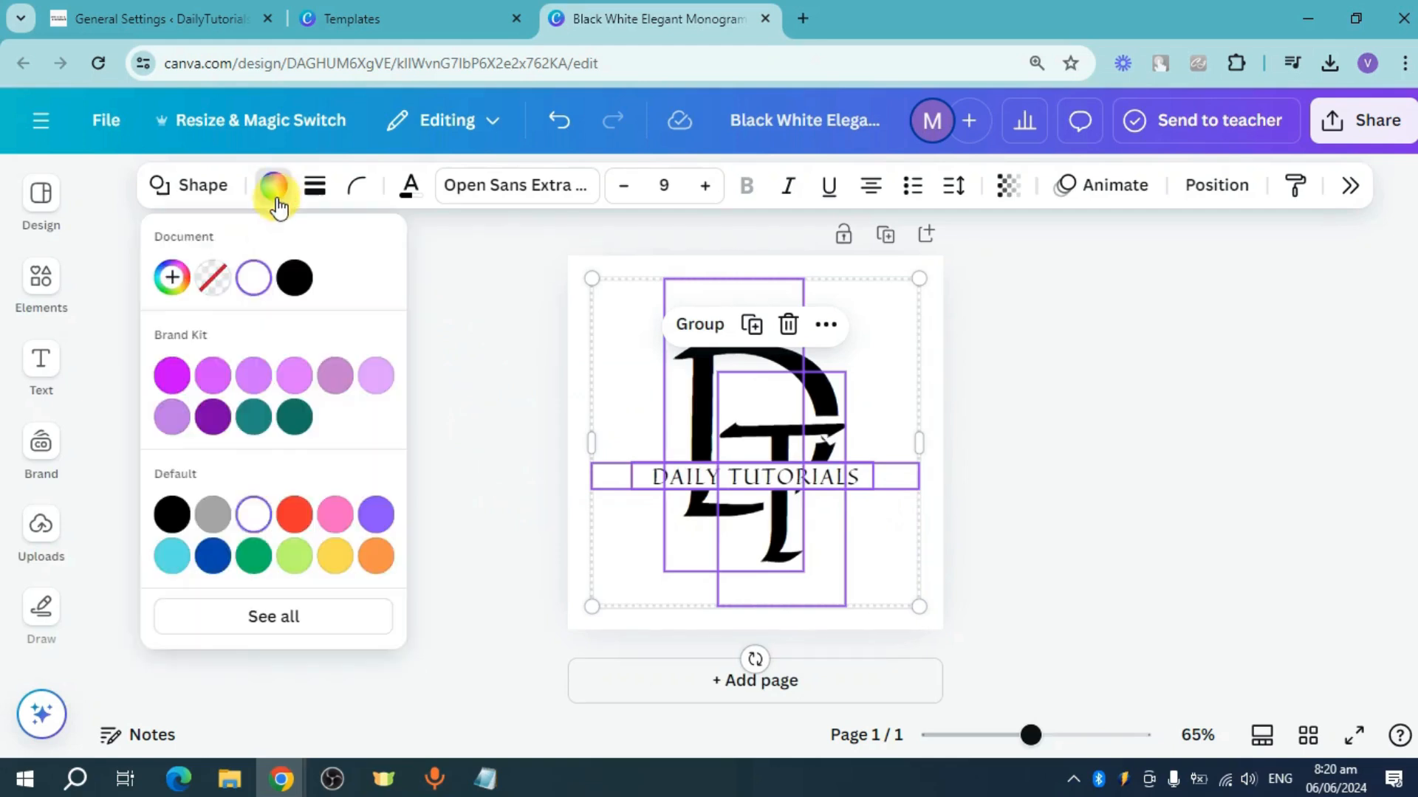
click(253, 515)
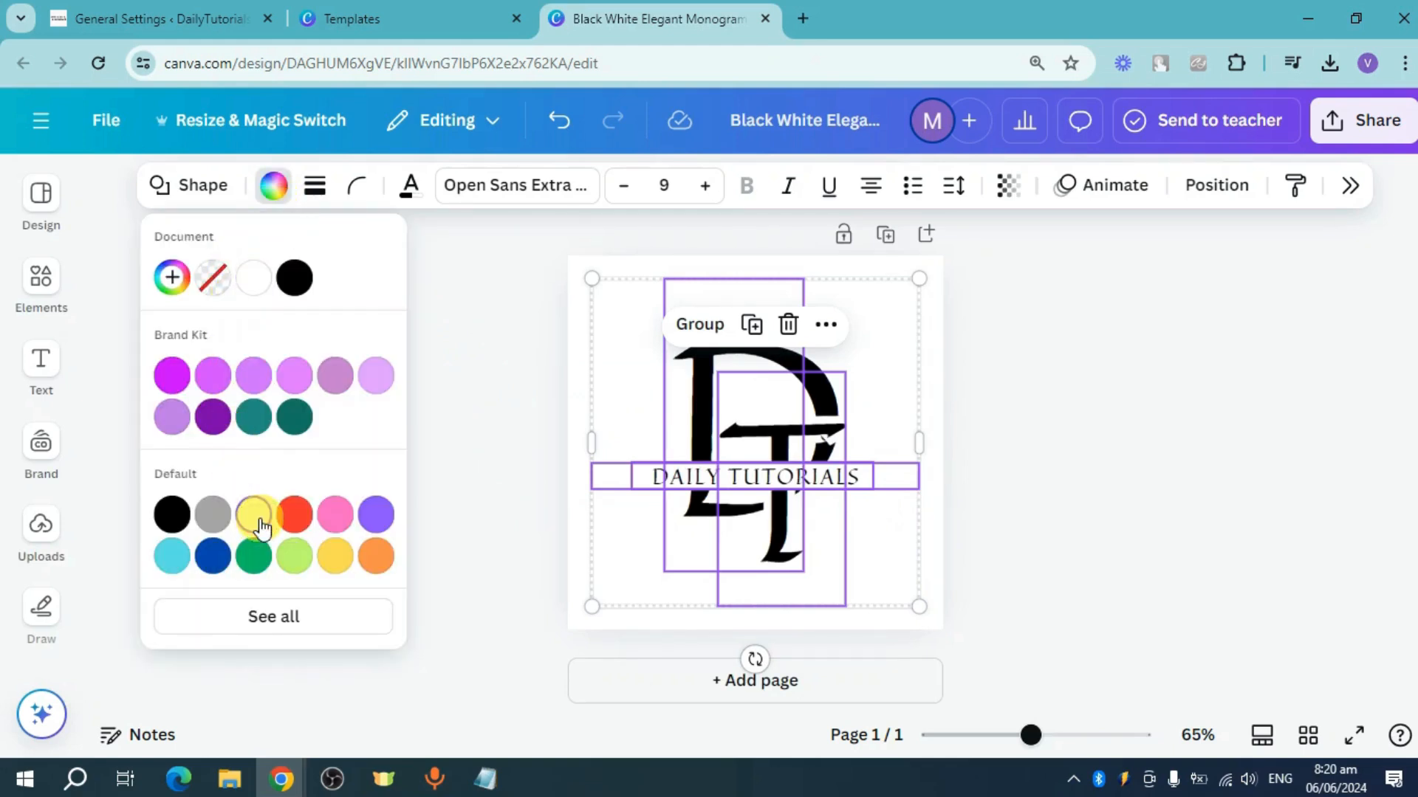
click(483, 515)
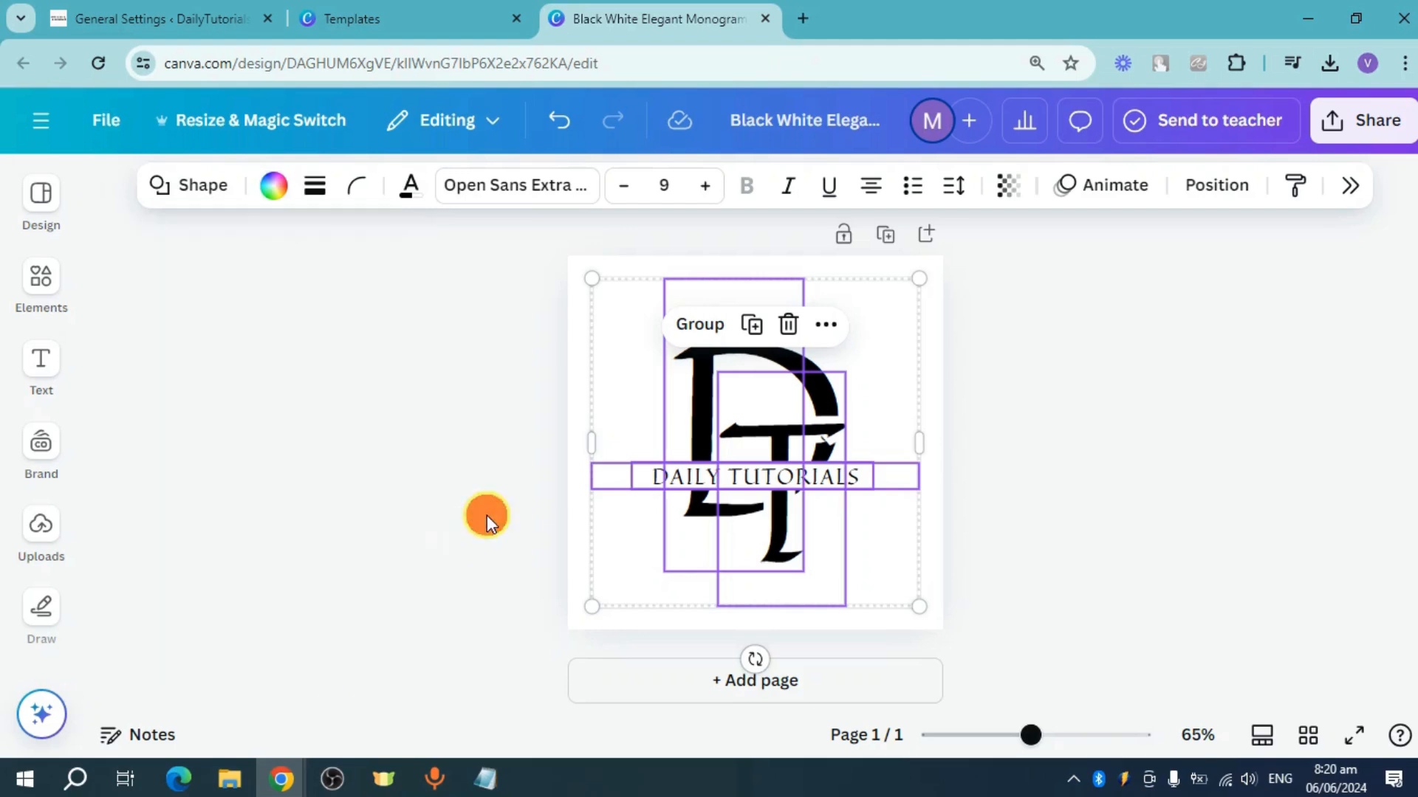
click(486, 516)
Set the page background colour to black.
click(909, 280)
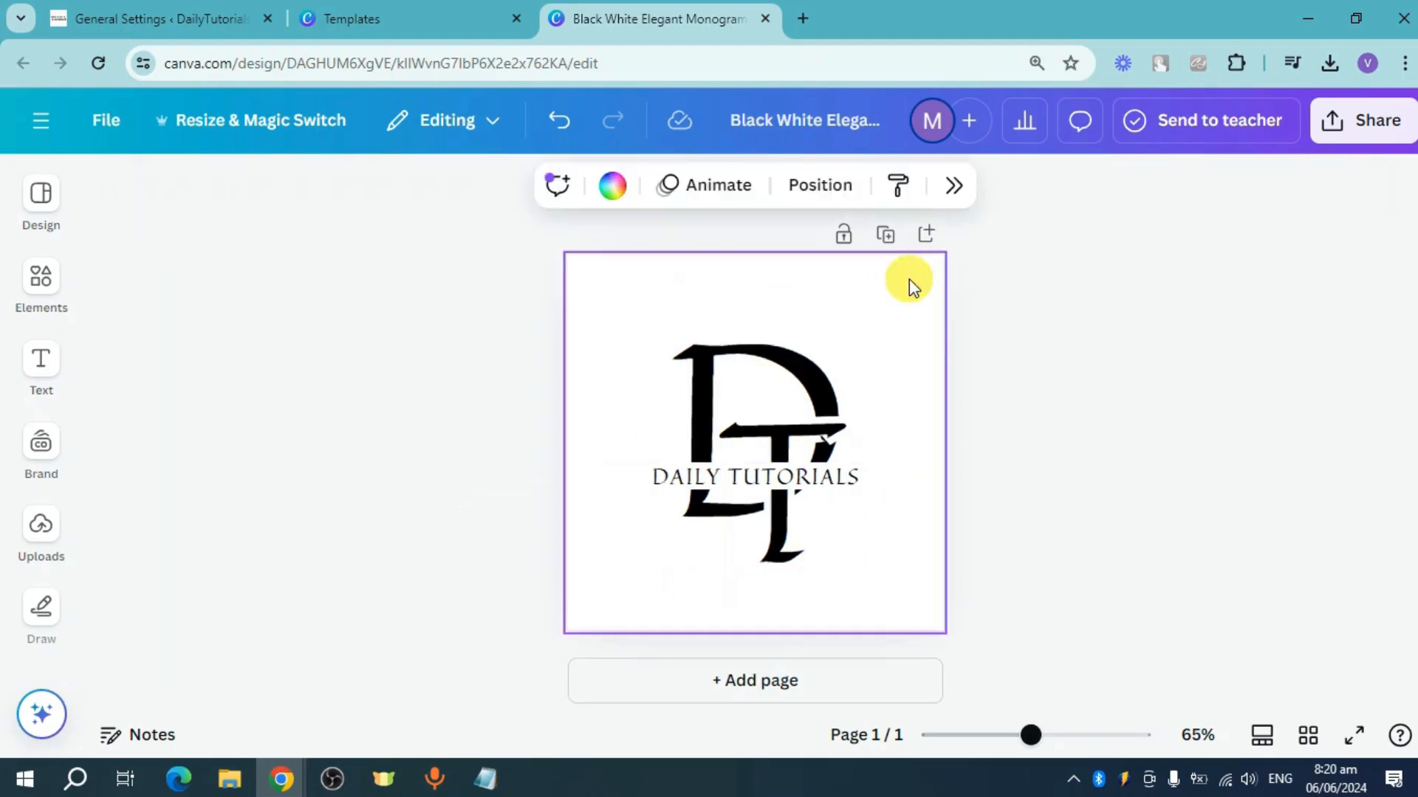
click(612, 185)
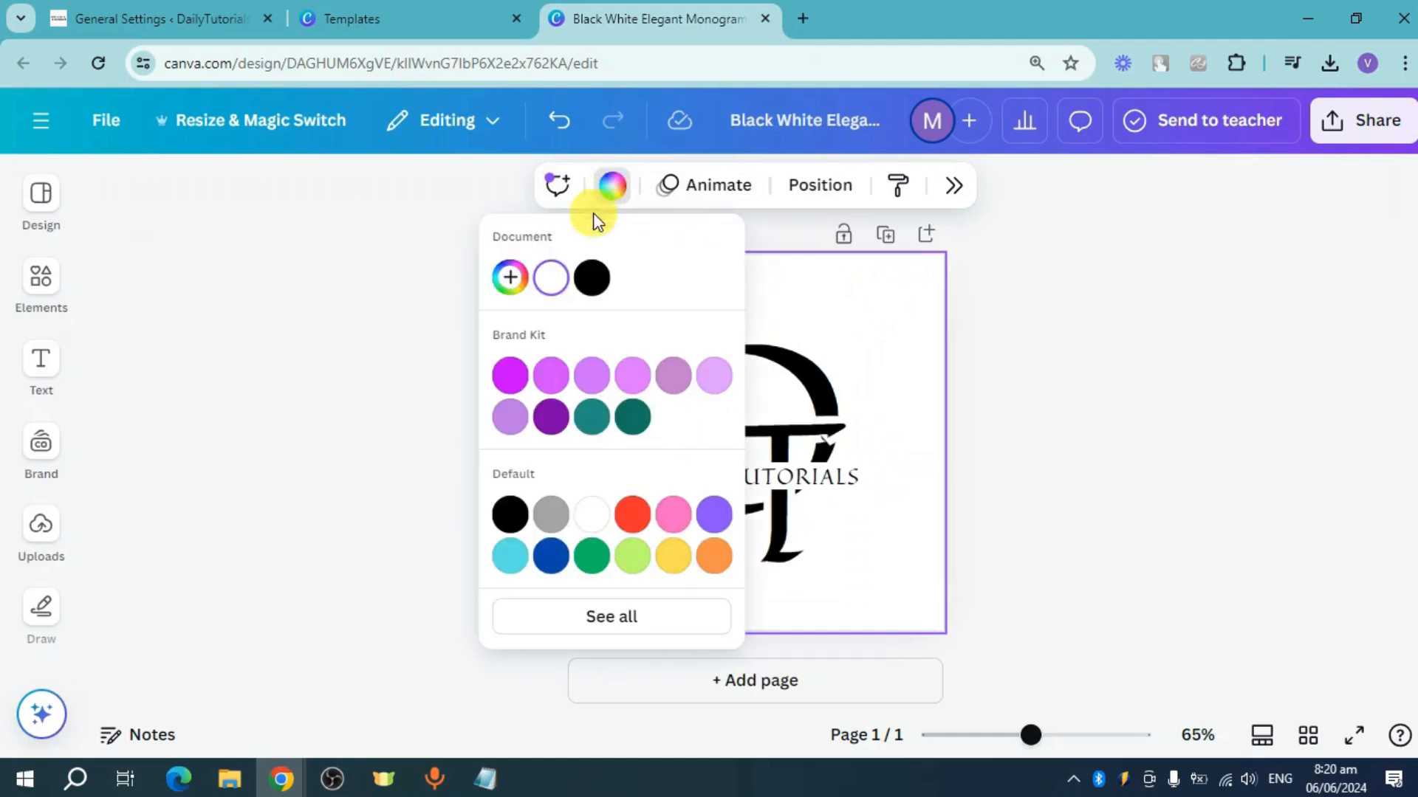
click(587, 295)
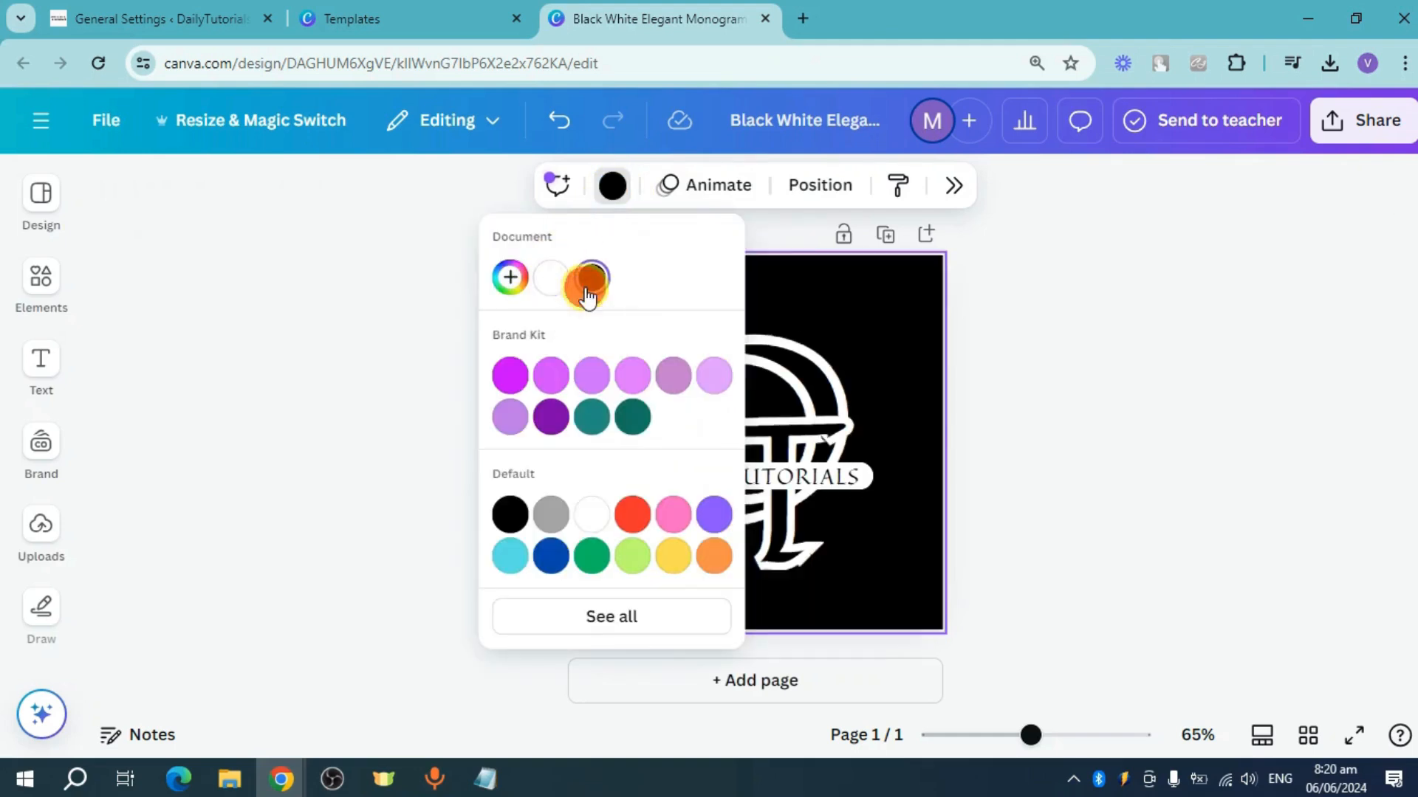
click(1031, 424)
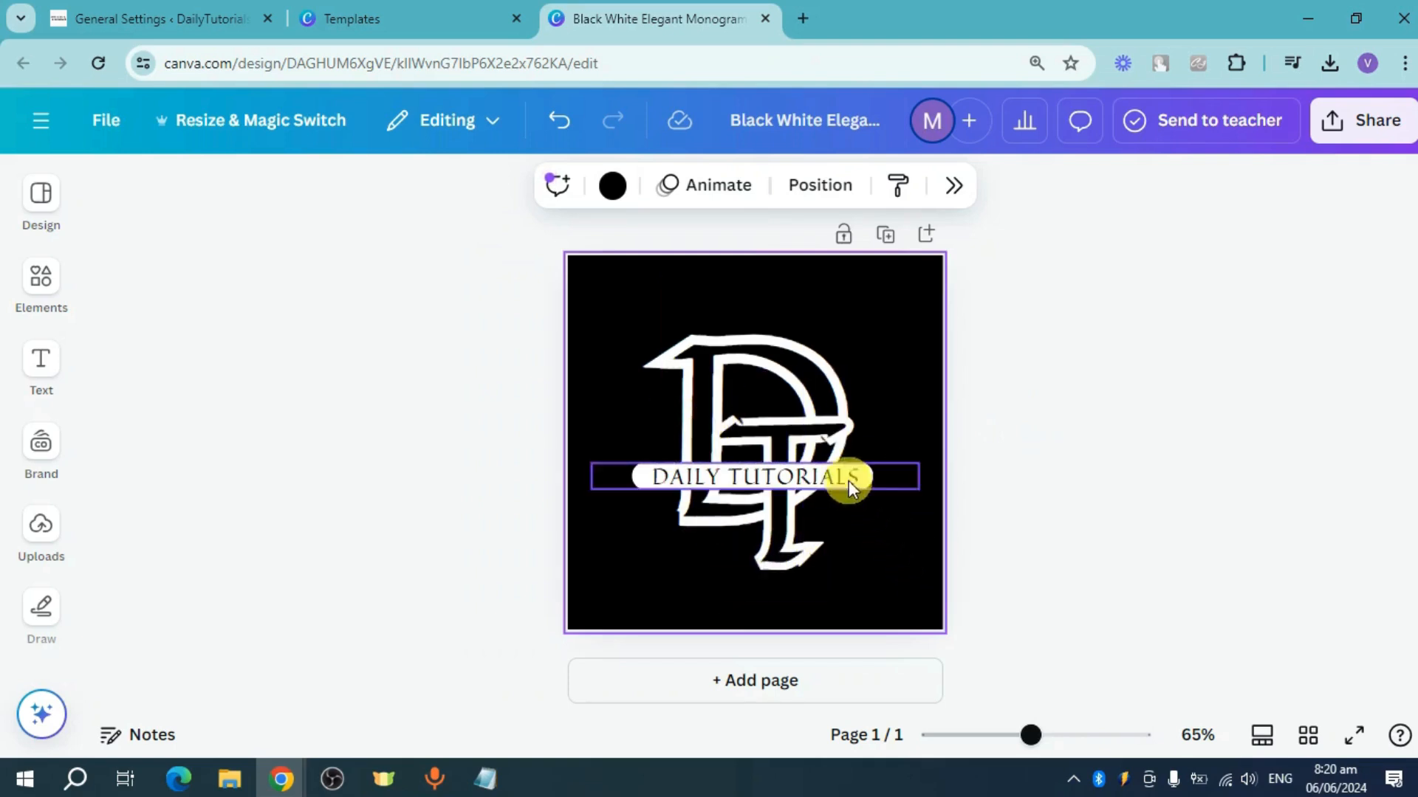
Try applying white to all selected logo elements on the black background.
drag(616, 394, 884, 546)
click(273, 186)
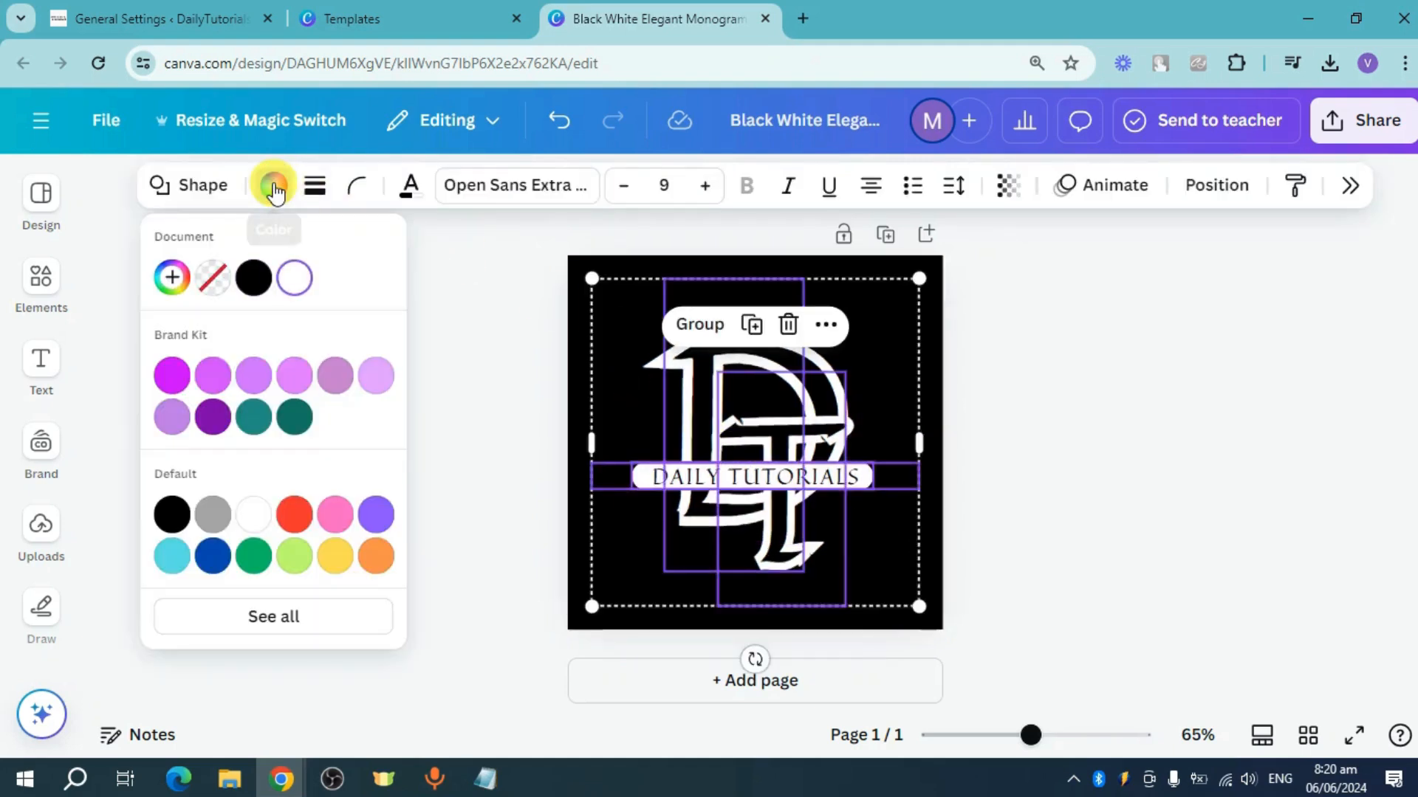
click(255, 520)
click(507, 493)
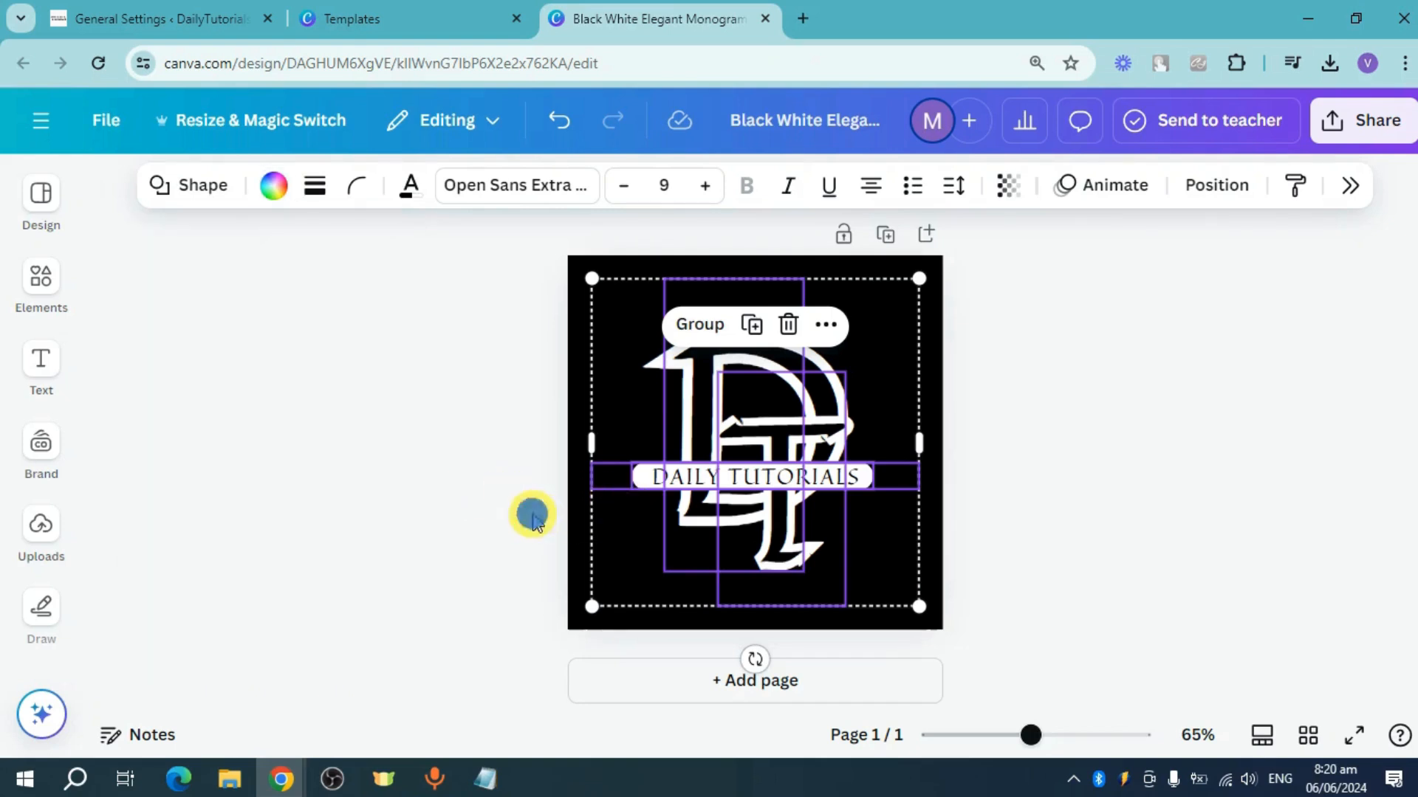
click(627, 494)
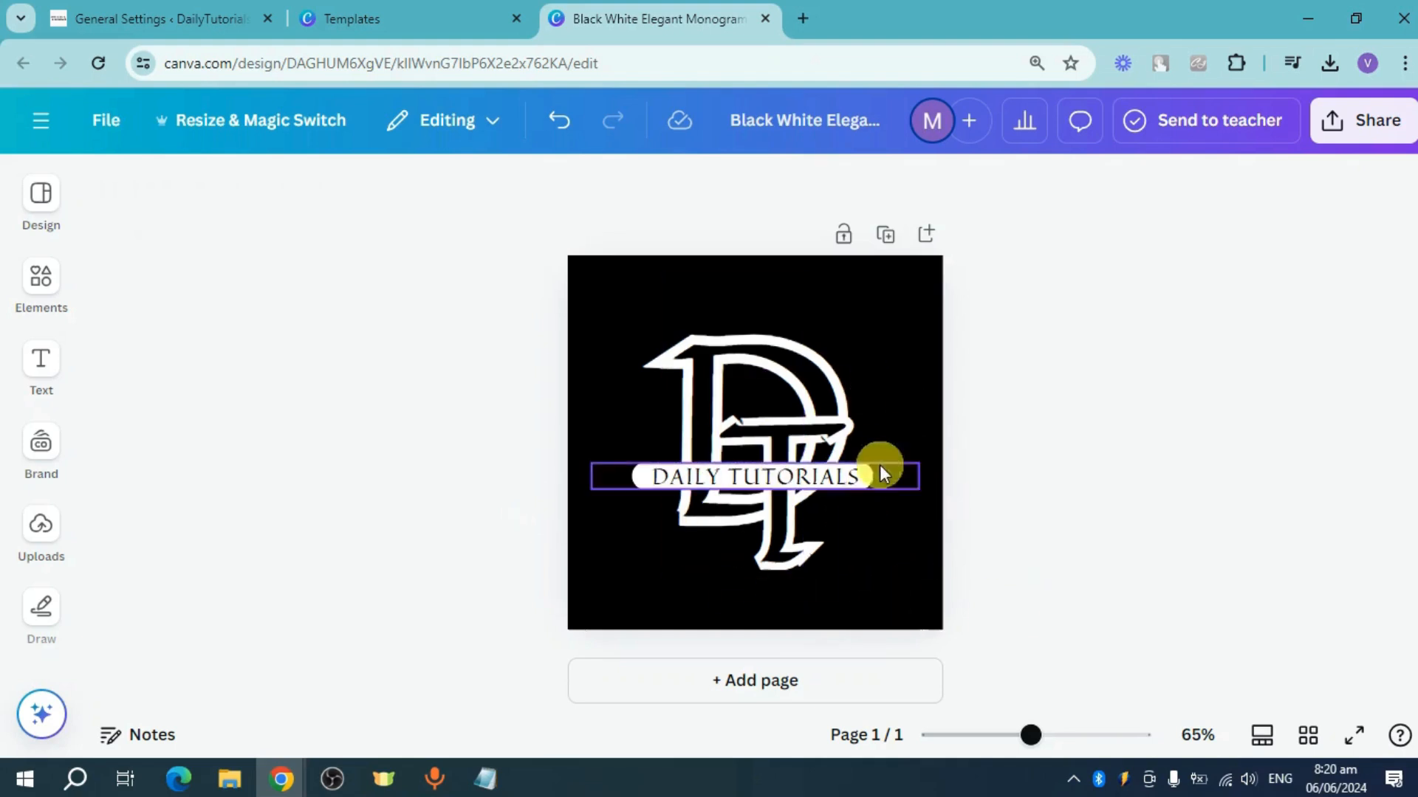
Download the finished logo as a PNG at 500 × 500 px.
click(1366, 119)
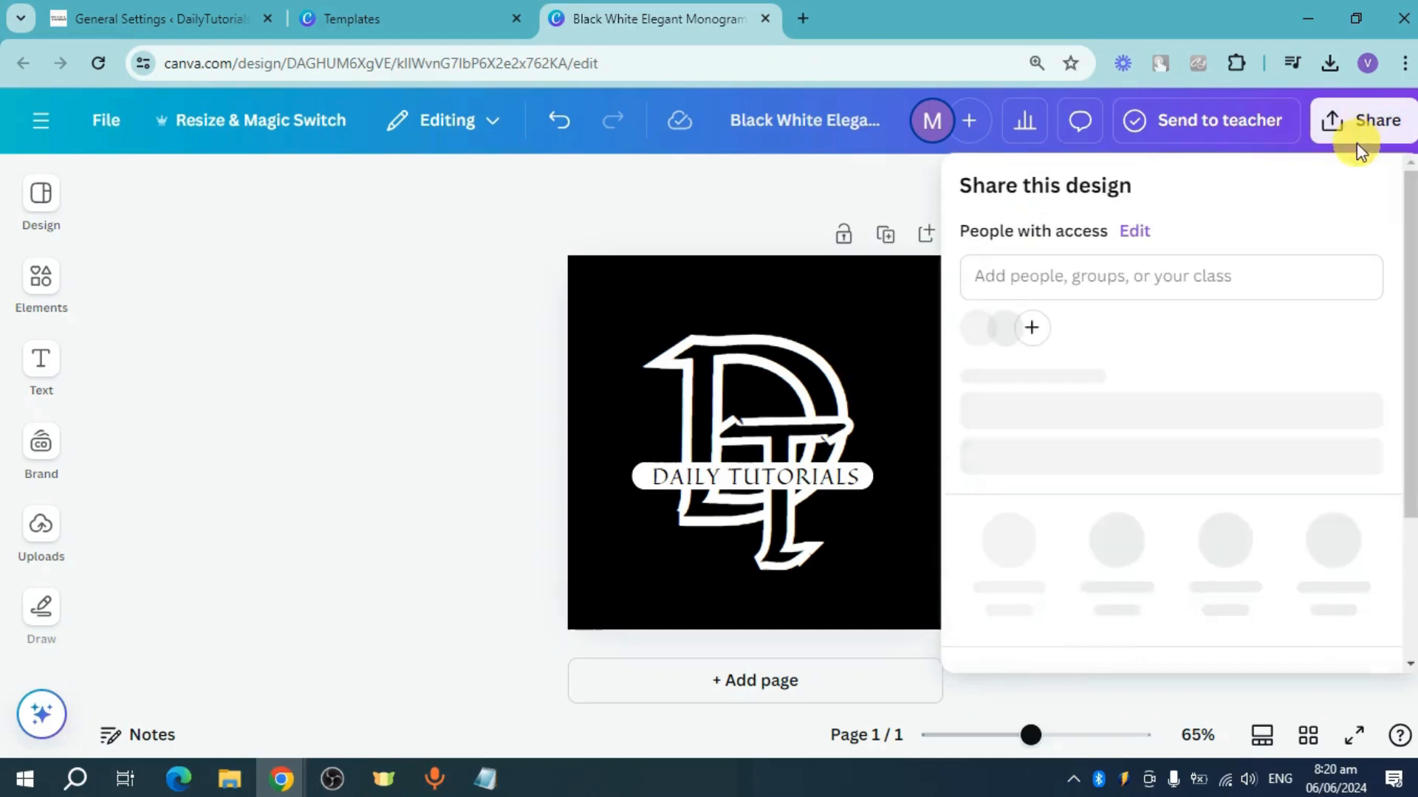
scroll(1218, 428, down, 3)
click(1117, 481)
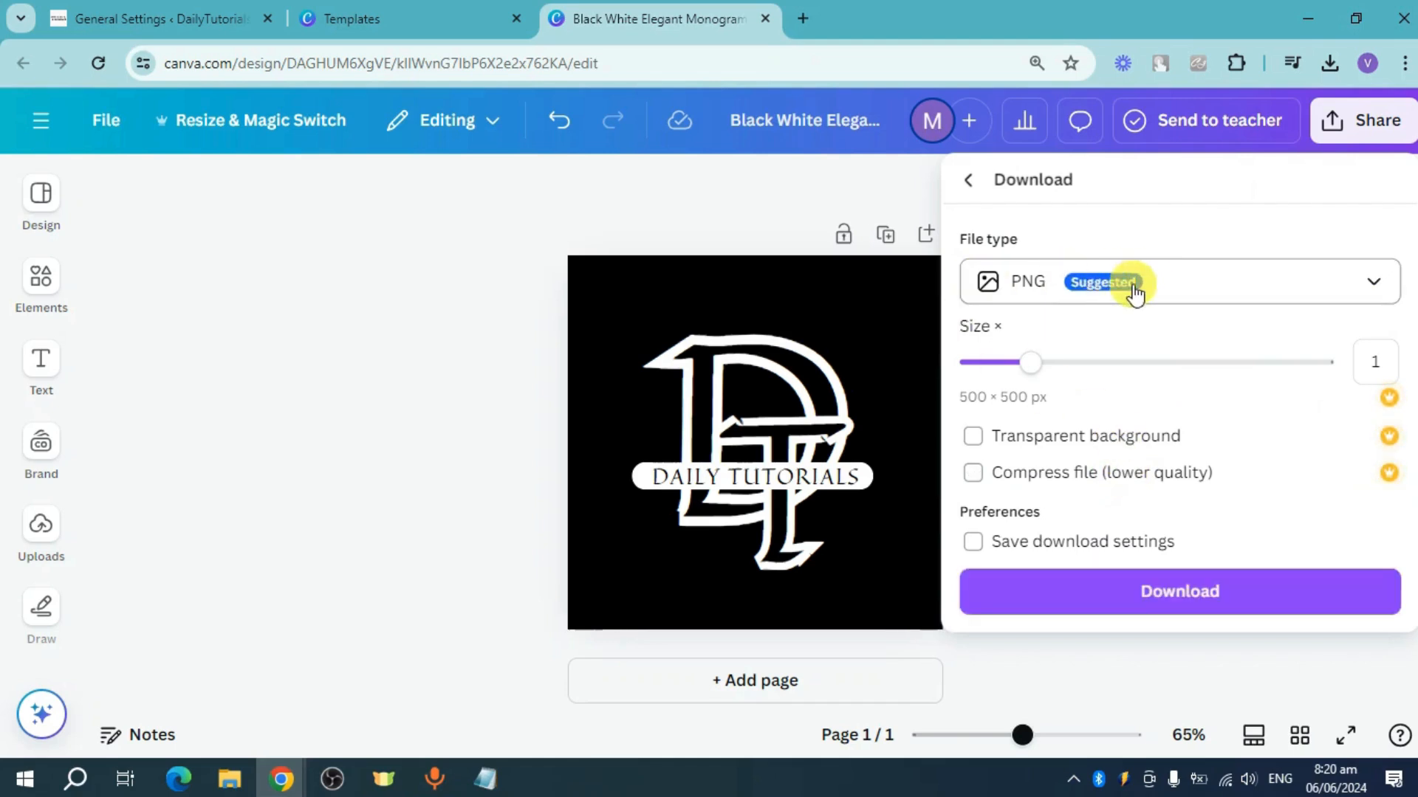
click(1120, 609)
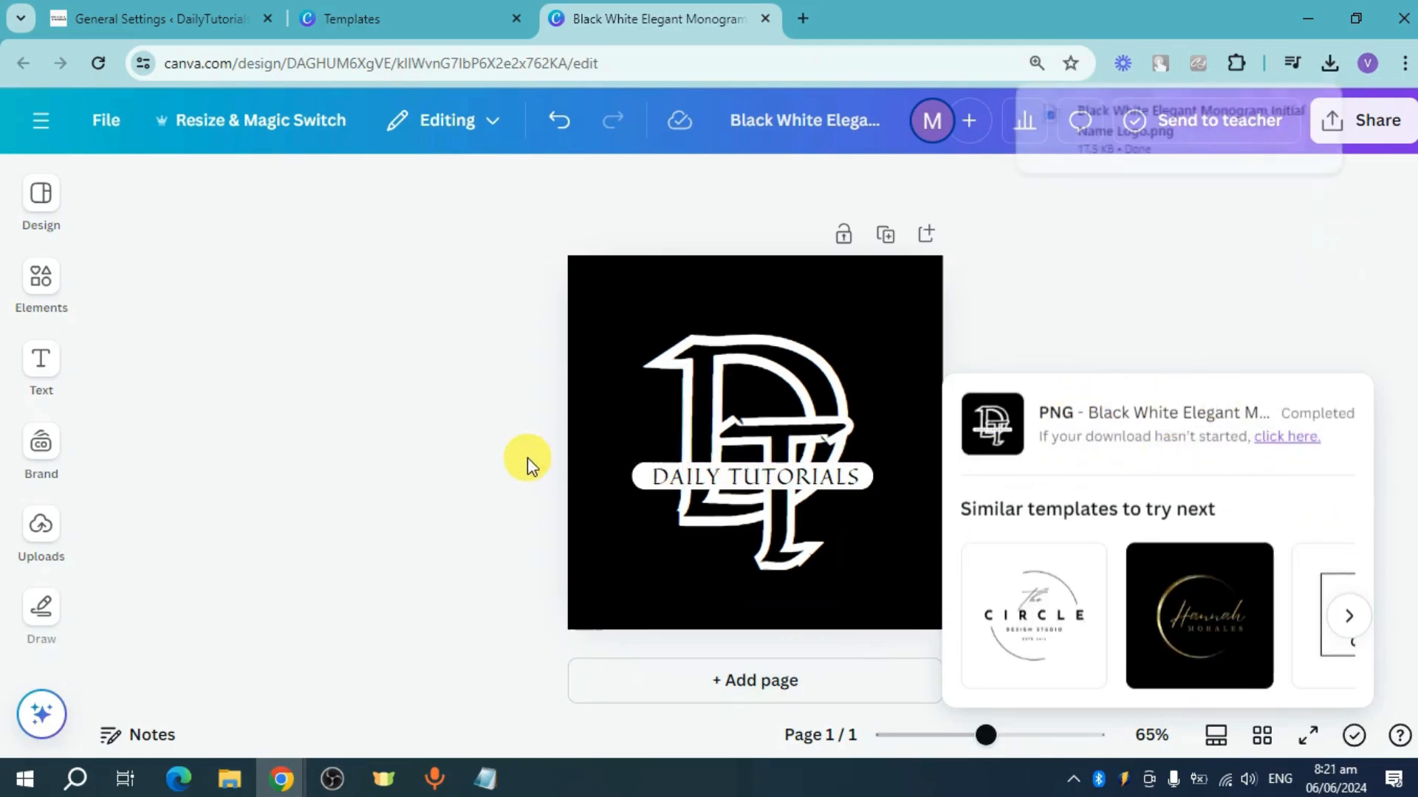
Switch to the WordPress General Settings and open the image chooser for changing the site icon.
click(179, 16)
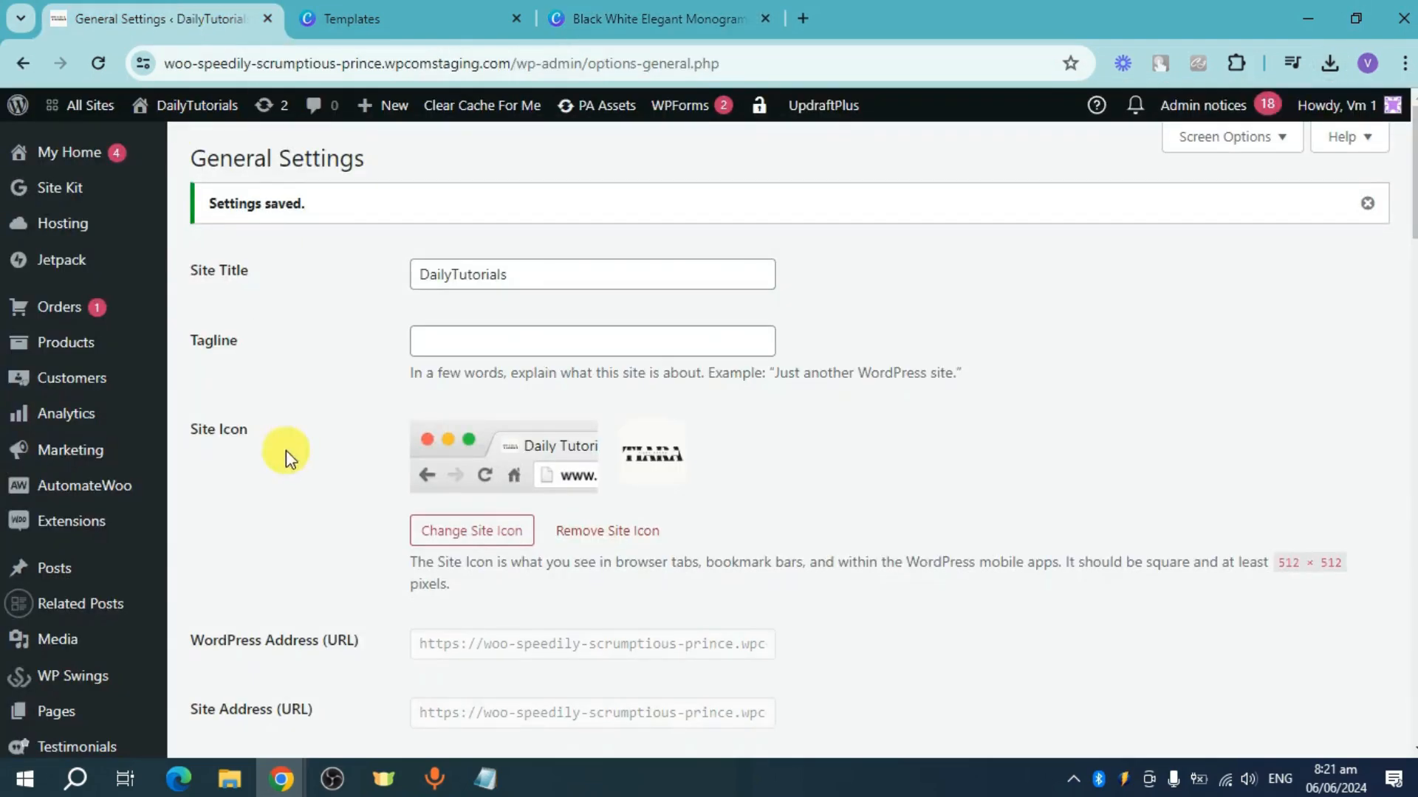
scroll(73, 510, down, 12)
scroll(84, 514, down, 2)
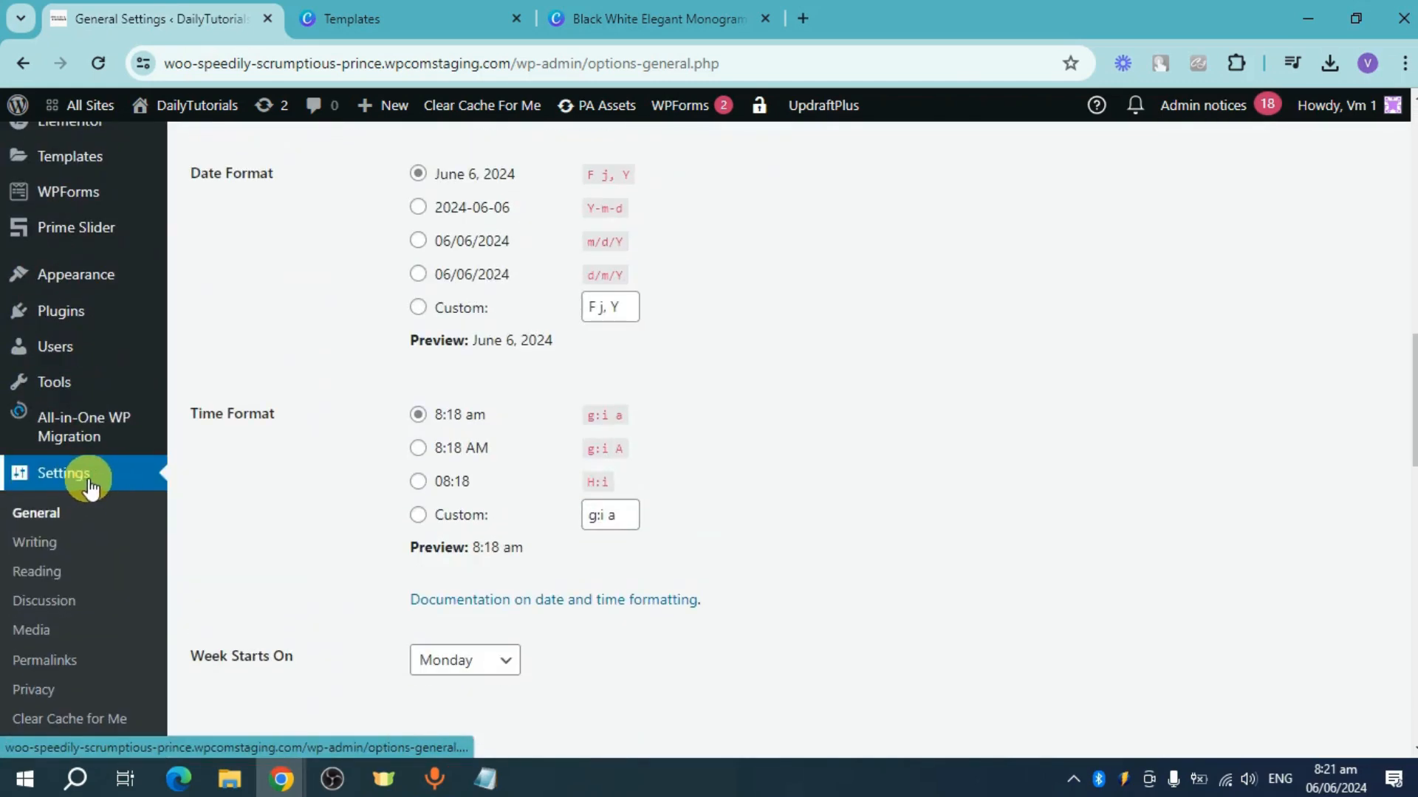
scroll(861, 465, up, 12)
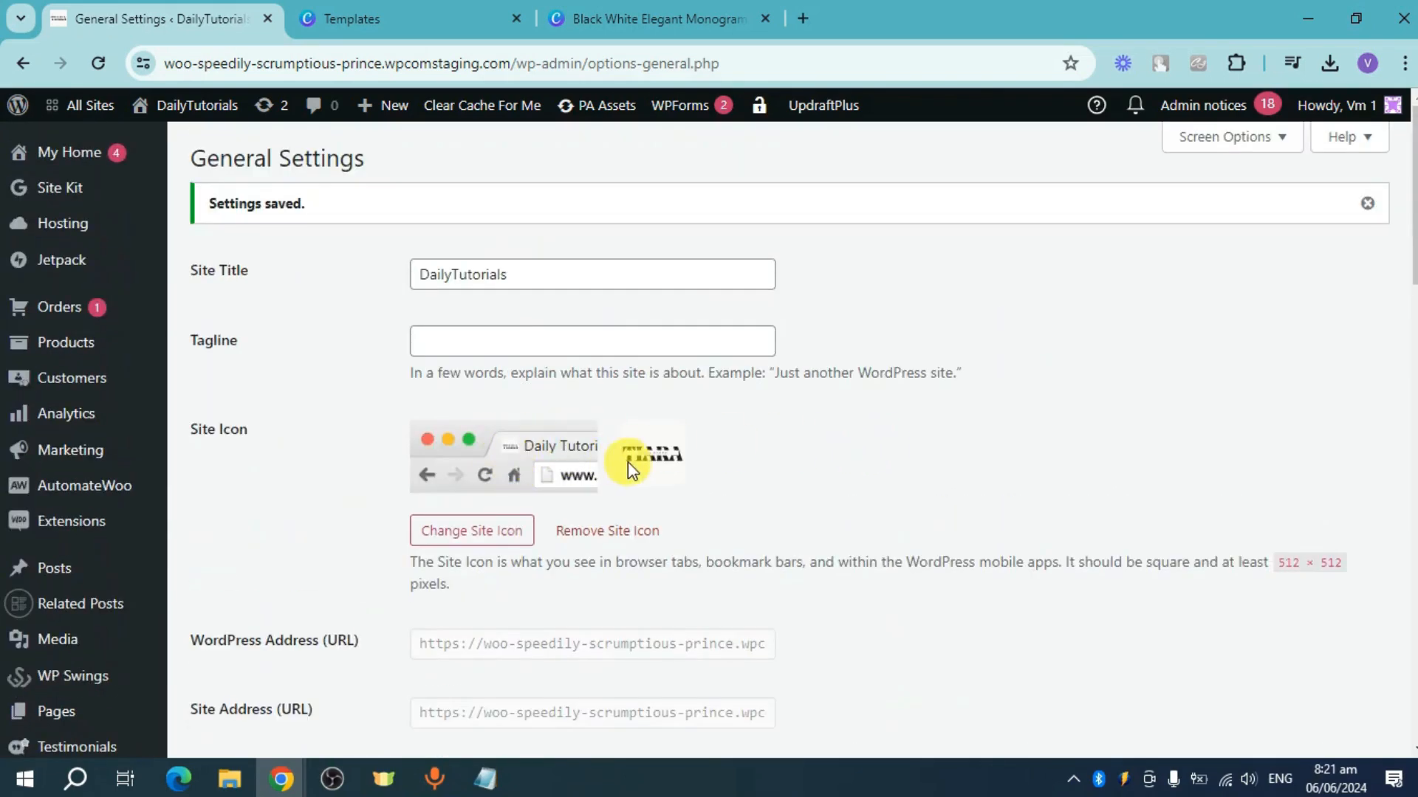
click(481, 544)
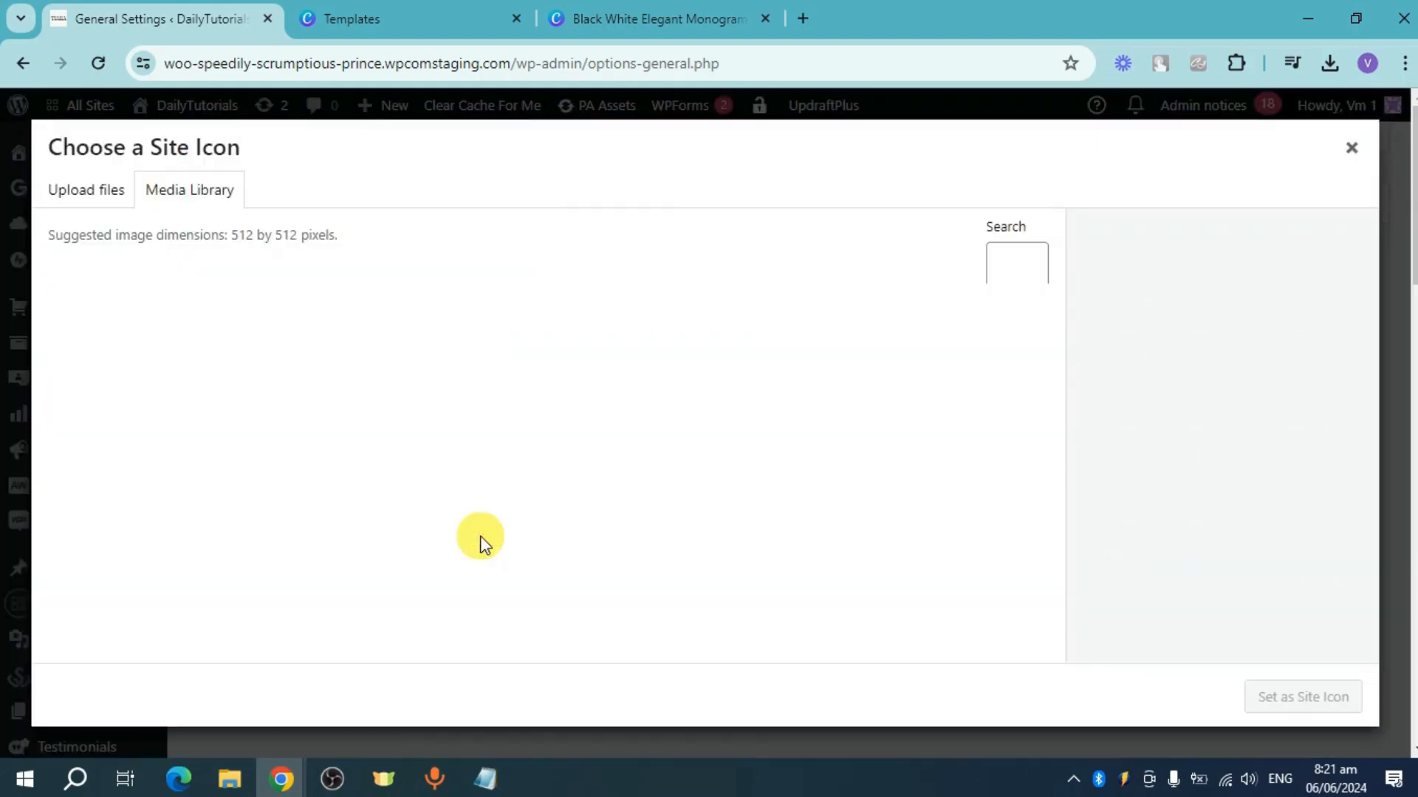
Upload the Black White Elegant Monogram logo PNG from Downloads and try to crop it as the site icon.
click(87, 193)
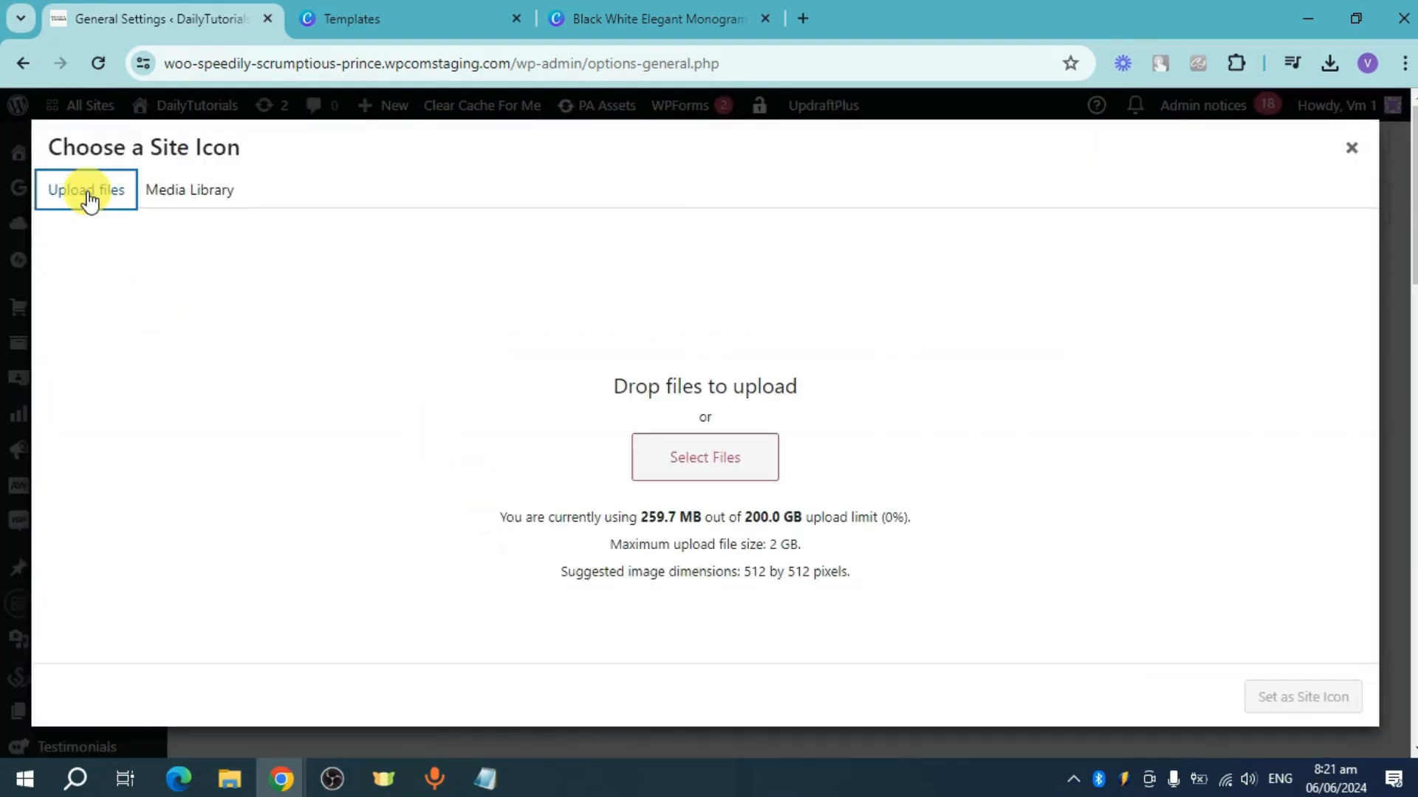
click(685, 464)
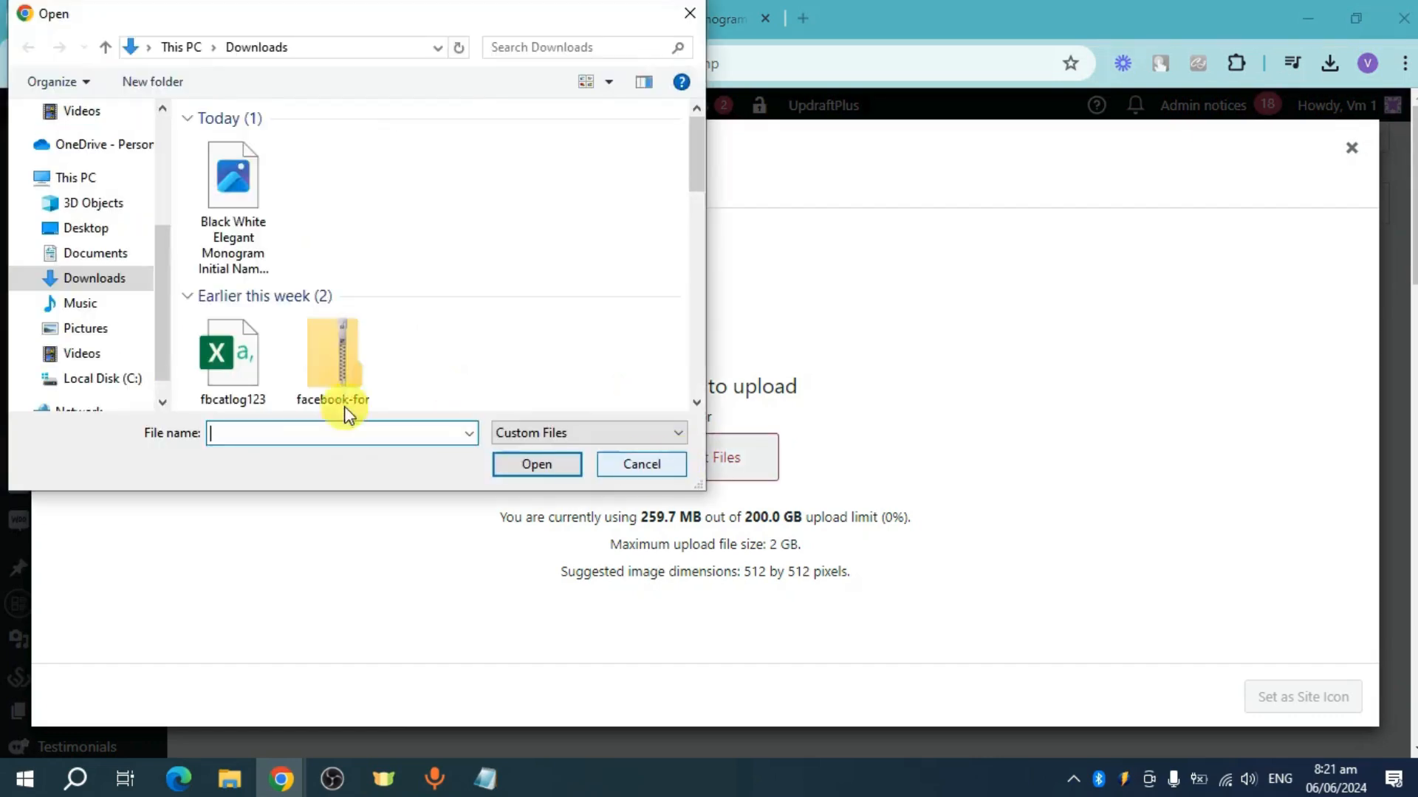
click(270, 215)
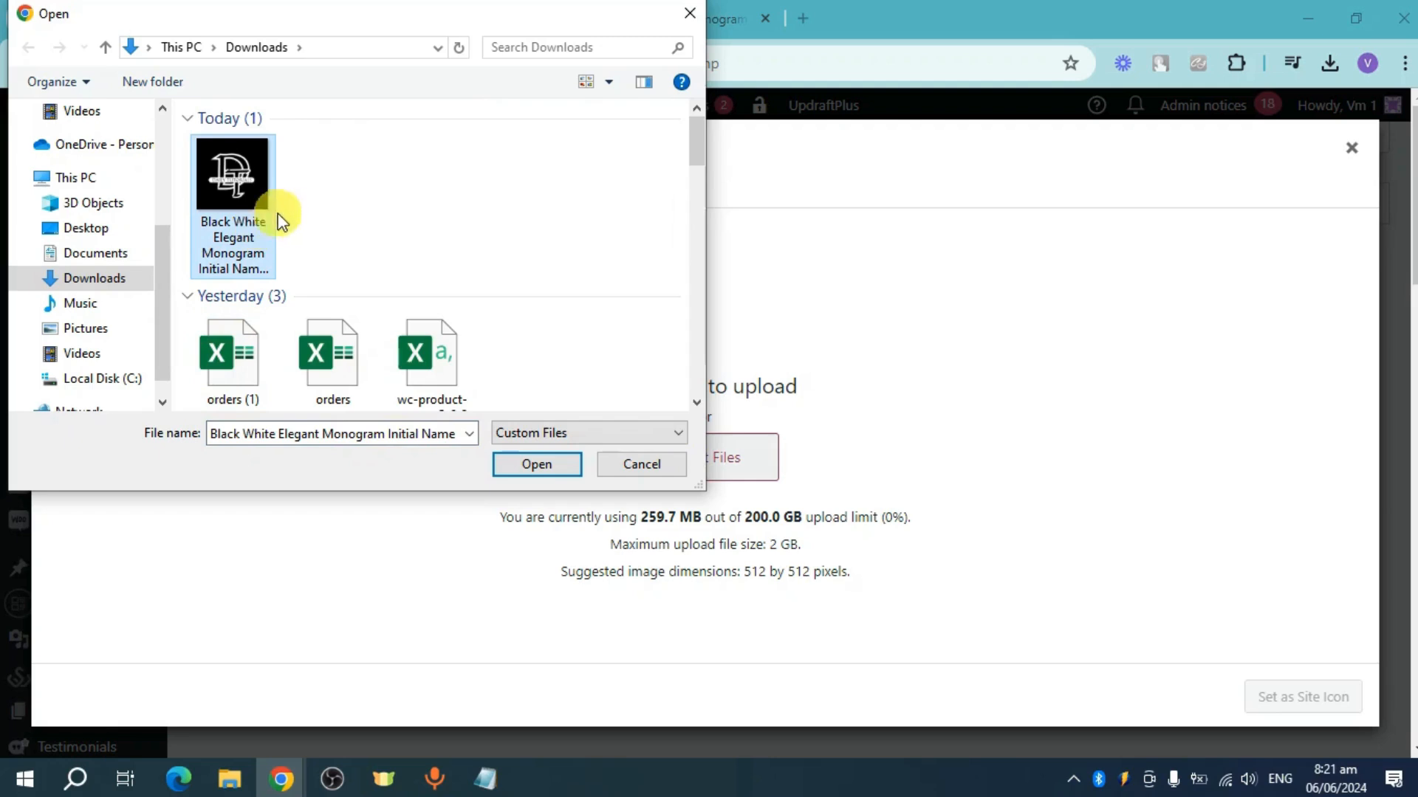
click(539, 463)
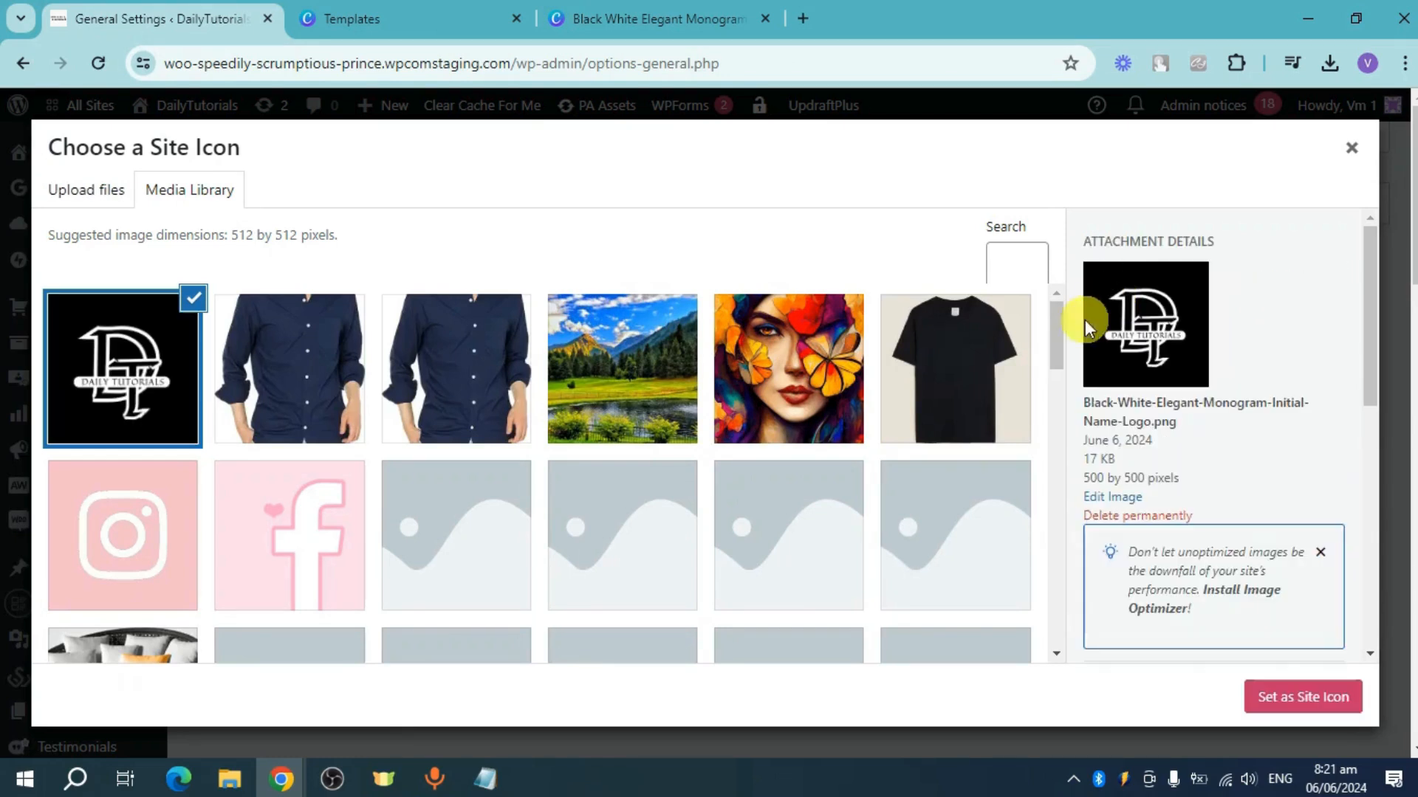
click(1318, 710)
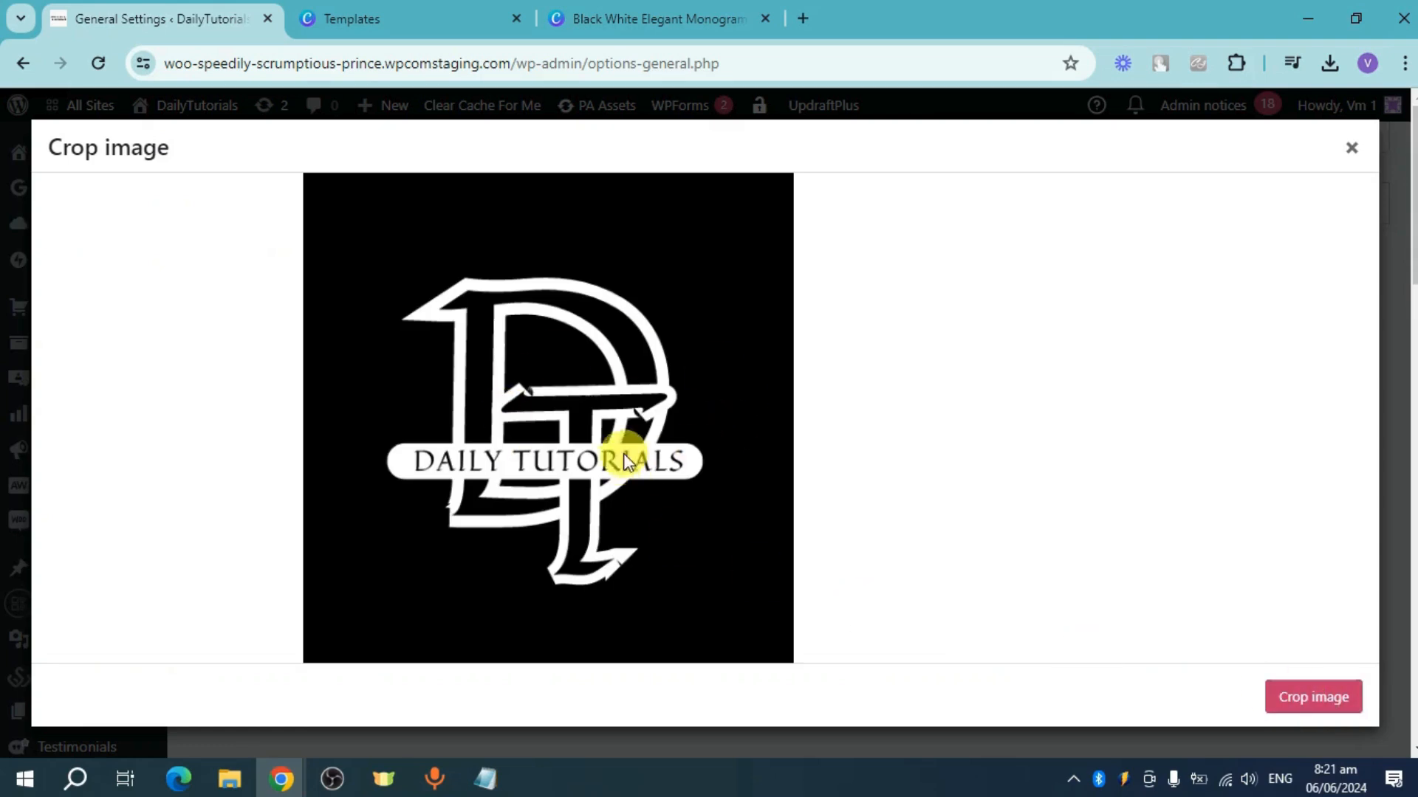
click(1312, 707)
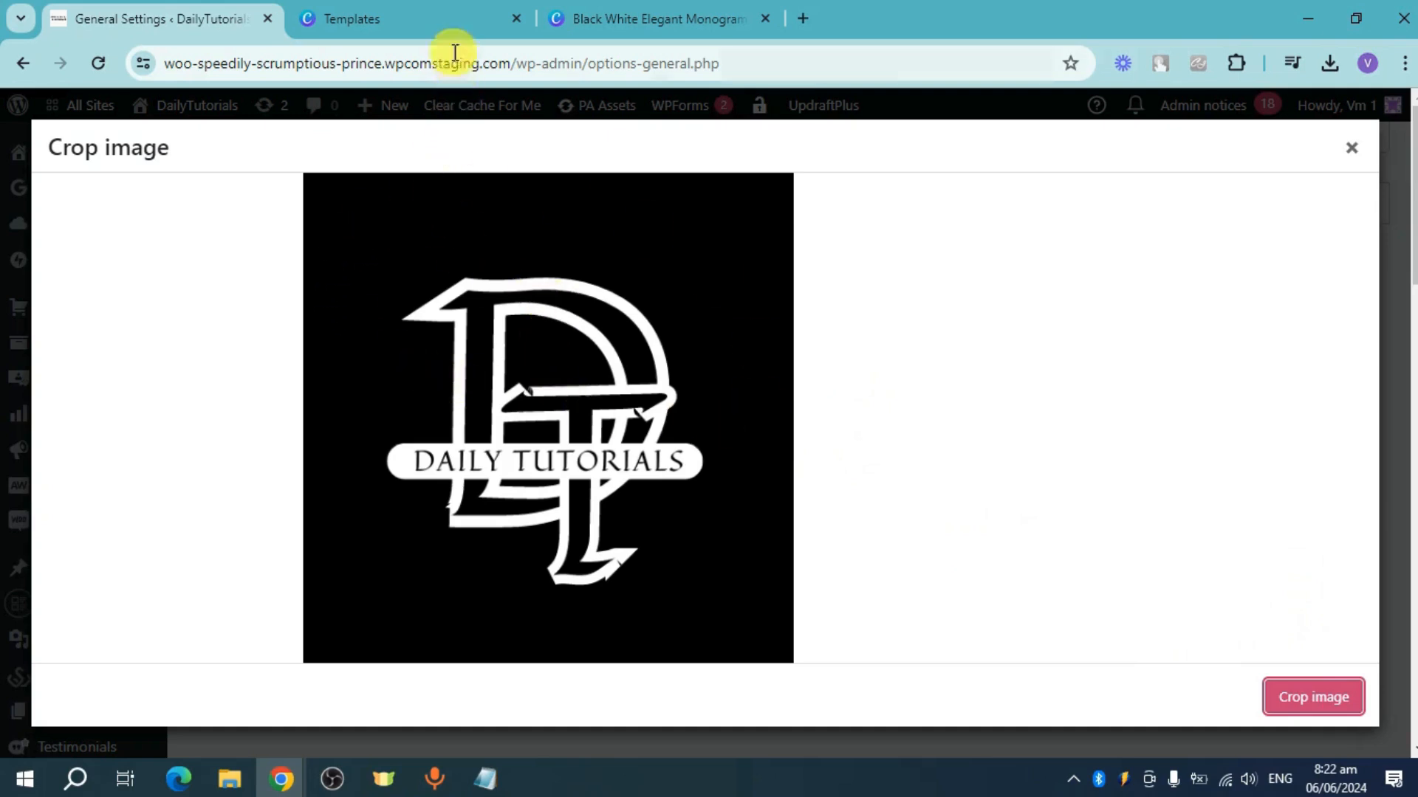
Switch to the Canva templates page and start a new design with the 500 × 500 px Logo preset.
click(384, 19)
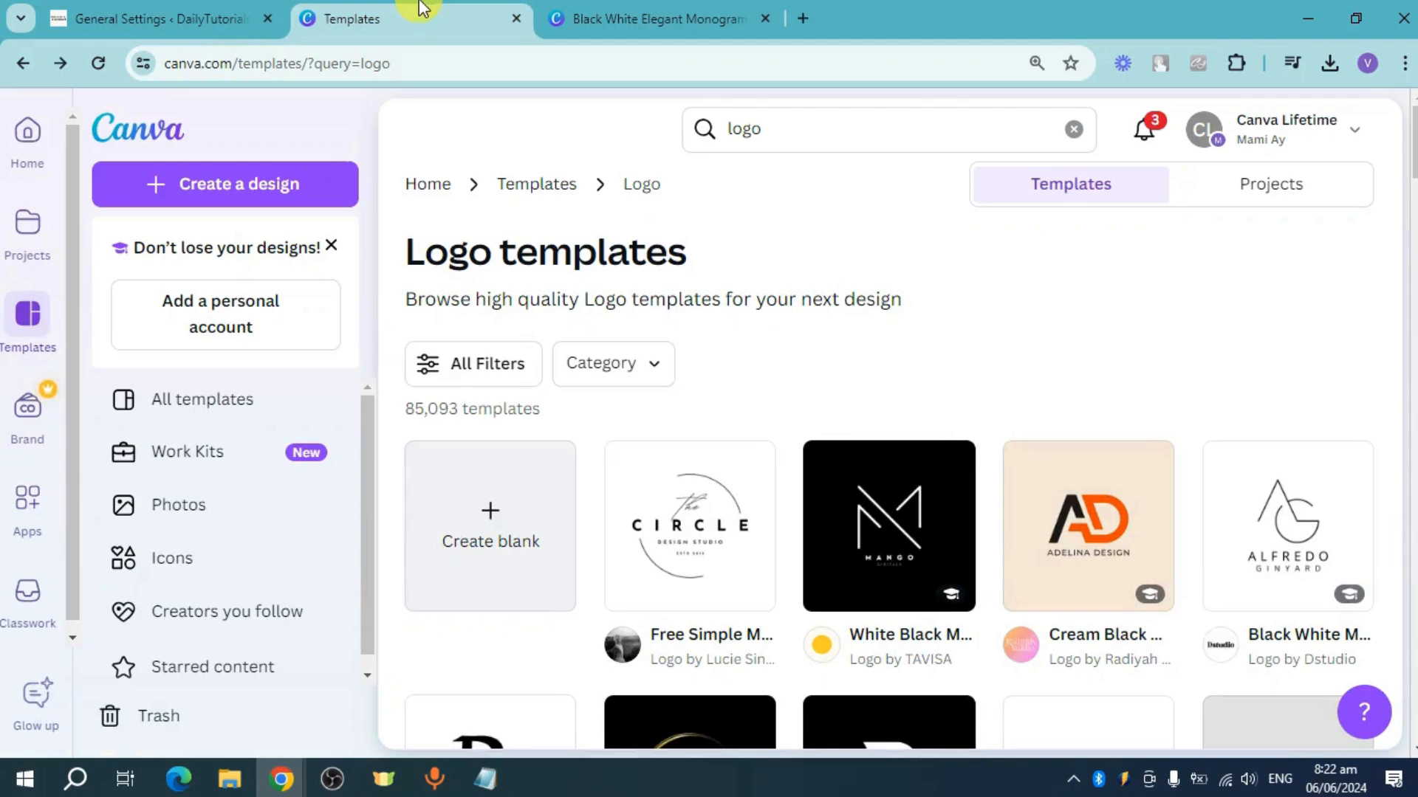
click(272, 185)
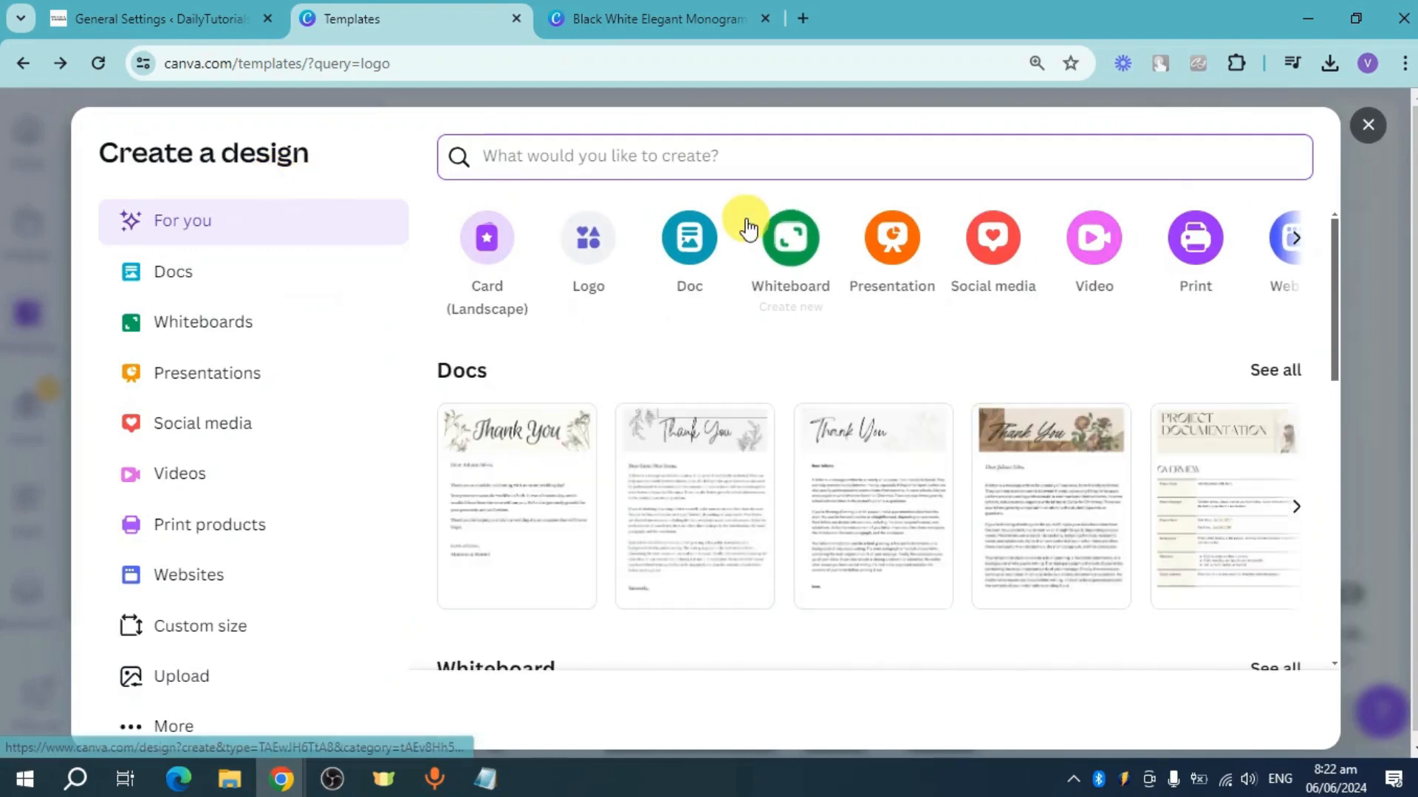
click(595, 251)
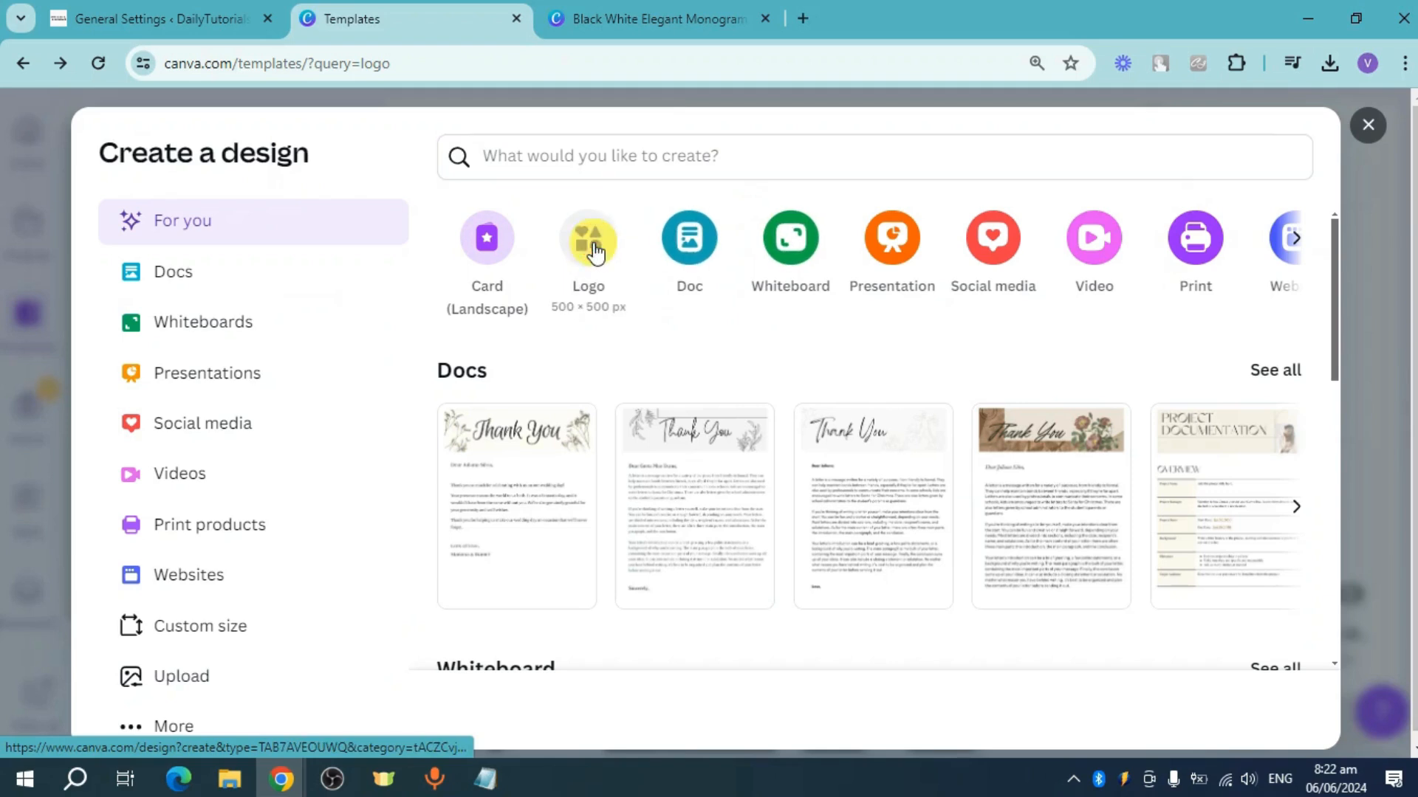